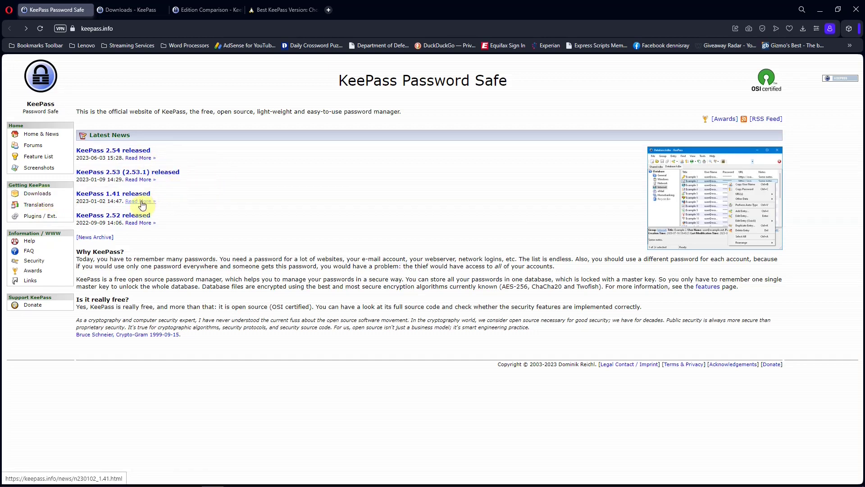
Browse the KeePass 2.54 and 1.41 download options, then open the Edition Comparison page.
{"action": "left_click", "coordinate": [123, 11]}
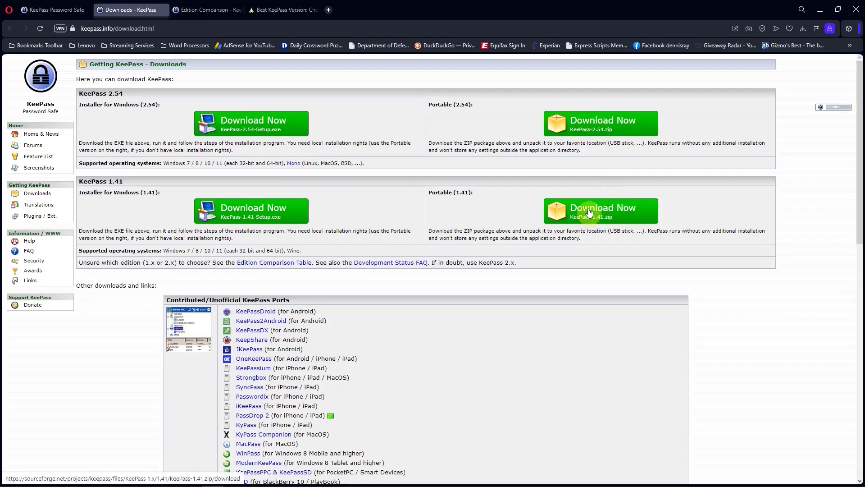
{"action": "left_click_drag", "start_coordinate": [859, 100], "coordinate": [855, 184]}
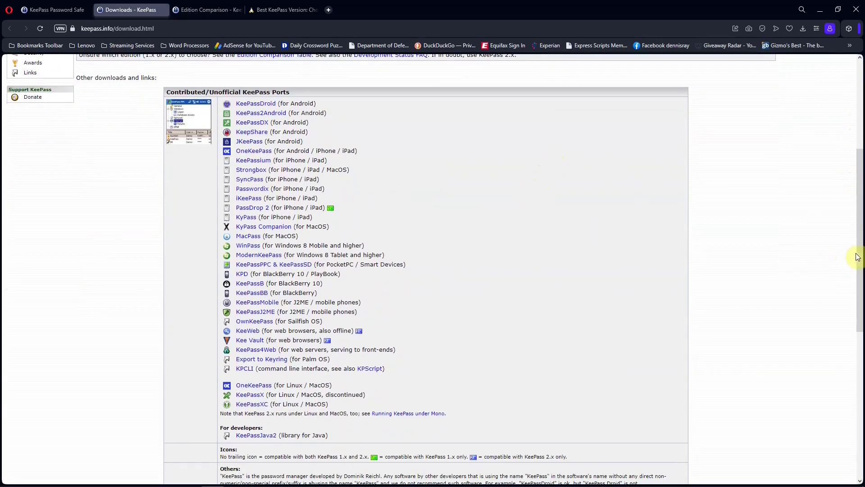
{"action": "left_click_drag", "start_coordinate": [856, 253], "coordinate": [845, 123]}
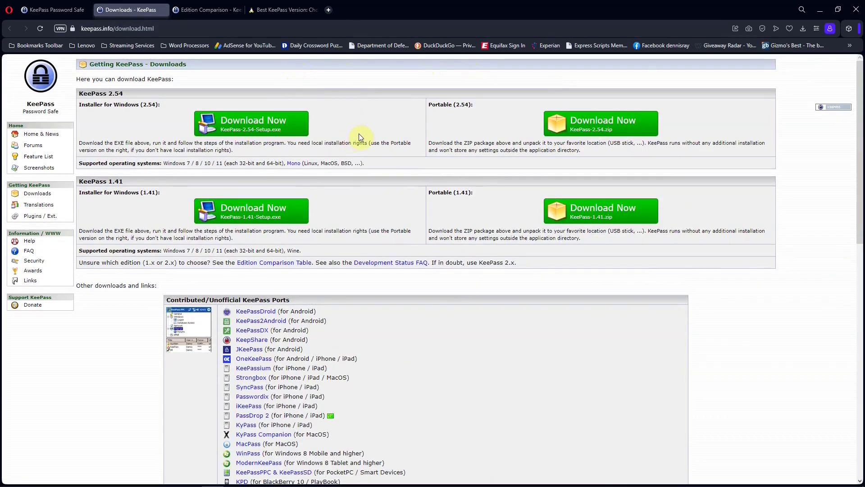
{"action": "left_click", "coordinate": [191, 9]}
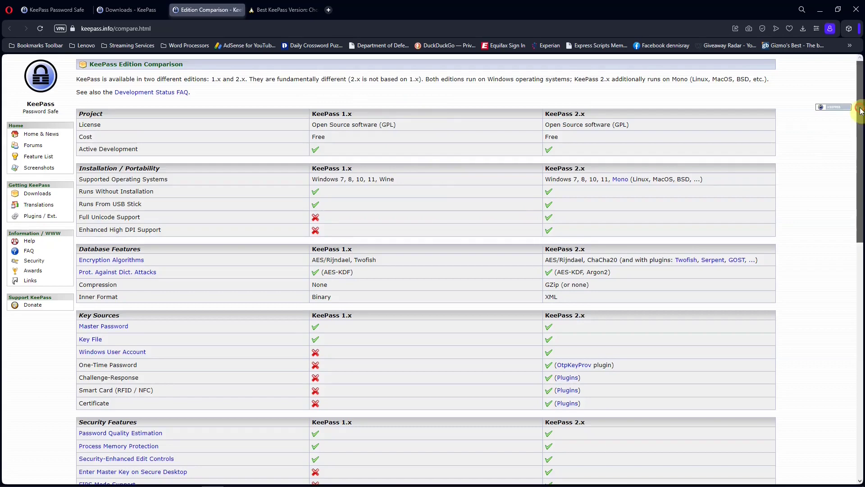
{"action": "left_click_drag", "start_coordinate": [860, 111], "coordinate": [840, 87]}
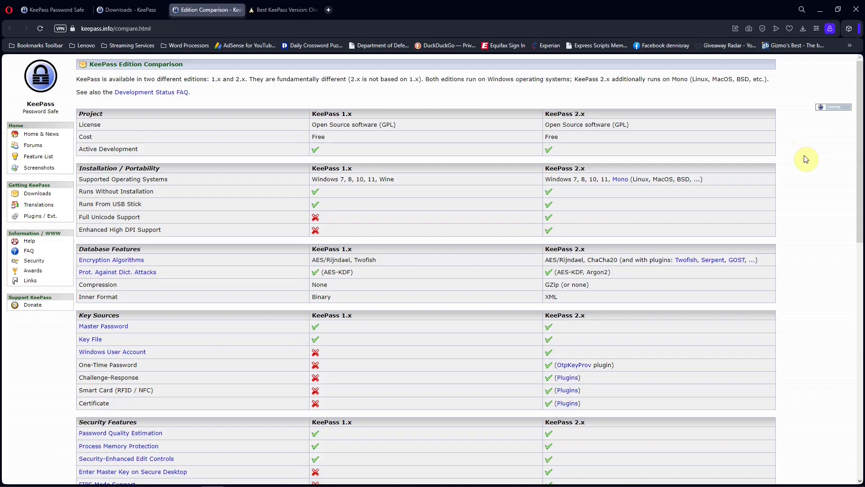
Open and scroll through the 'Which KeePass version is best for me?' article.
{"action": "left_click", "coordinate": [279, 9]}
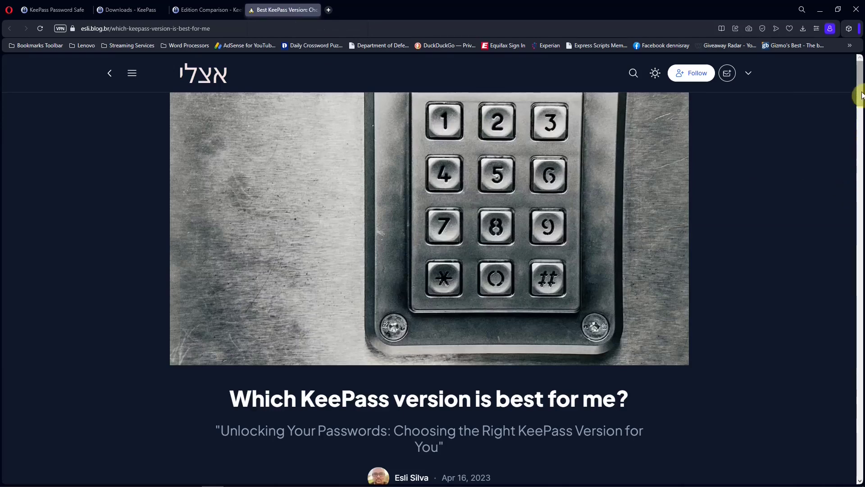
{"action": "left_click_drag", "start_coordinate": [861, 95], "coordinate": [861, 77]}
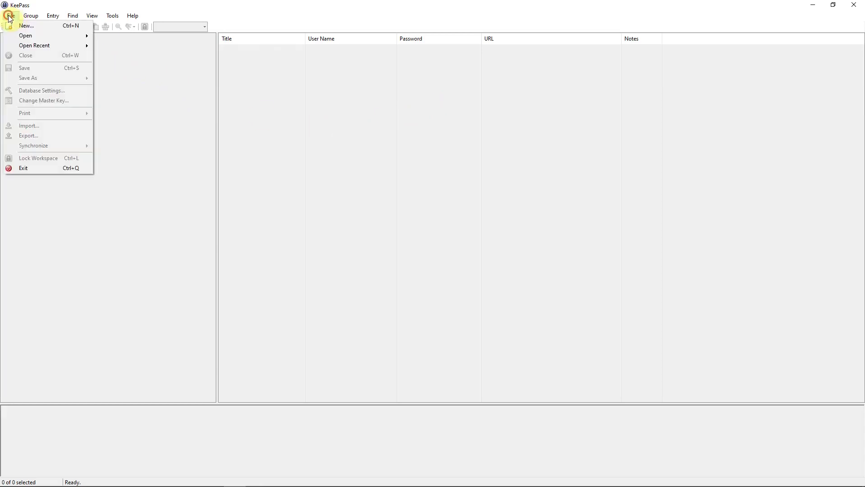
Create a new database via File > New and reach the save dialog for Database.kdbx.
{"action": "left_click", "coordinate": [20, 25]}
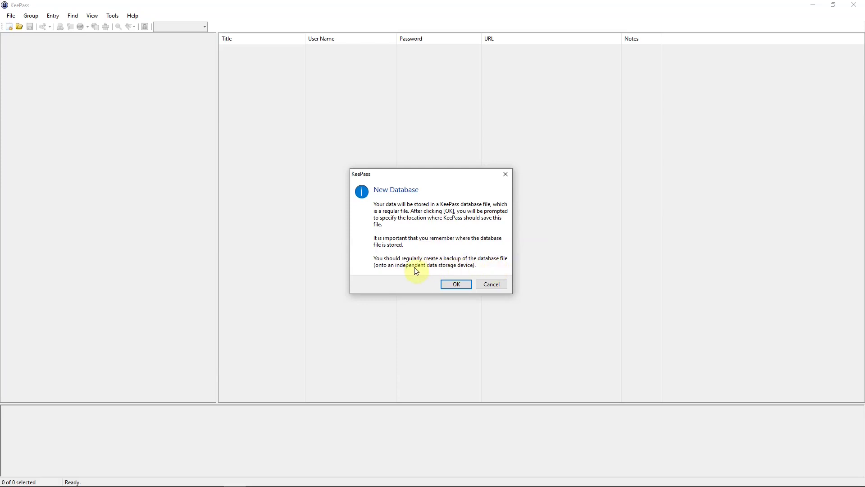
{"action": "left_click", "coordinate": [456, 284]}
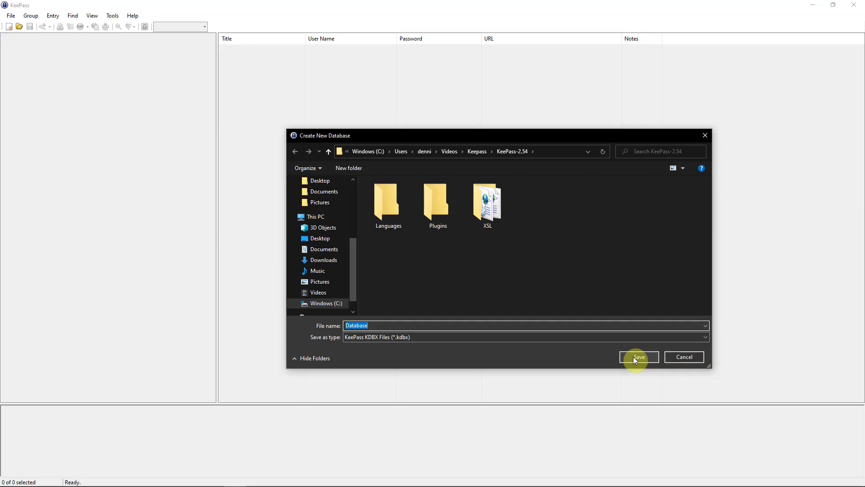
Save Database.kdbx and enter an 8-character master password twice, then confirm the key.
{"action": "left_click", "coordinate": [634, 356]}
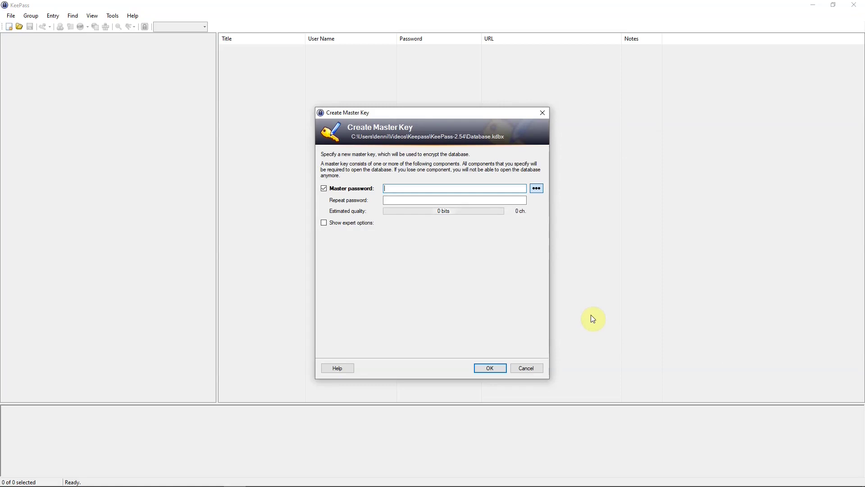
{"action": "type", "text": "abcd"}
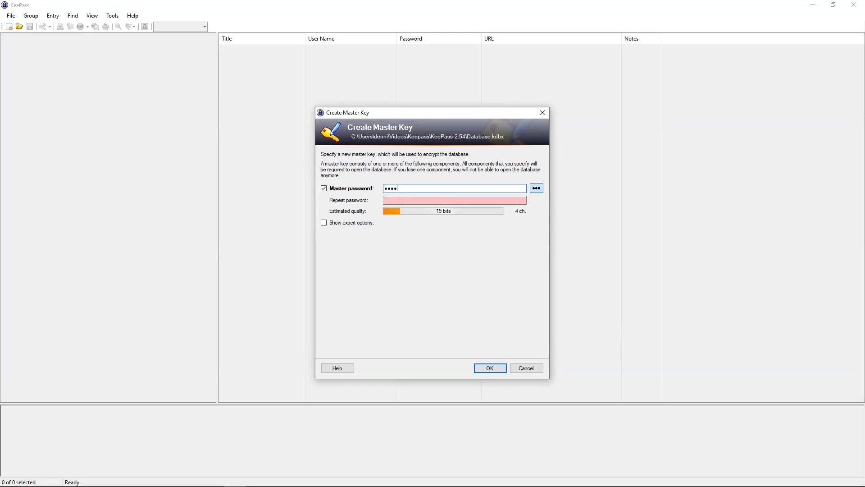
{"action": "type", "text": "efgh"}
{"action": "left_click", "coordinate": [426, 202]}
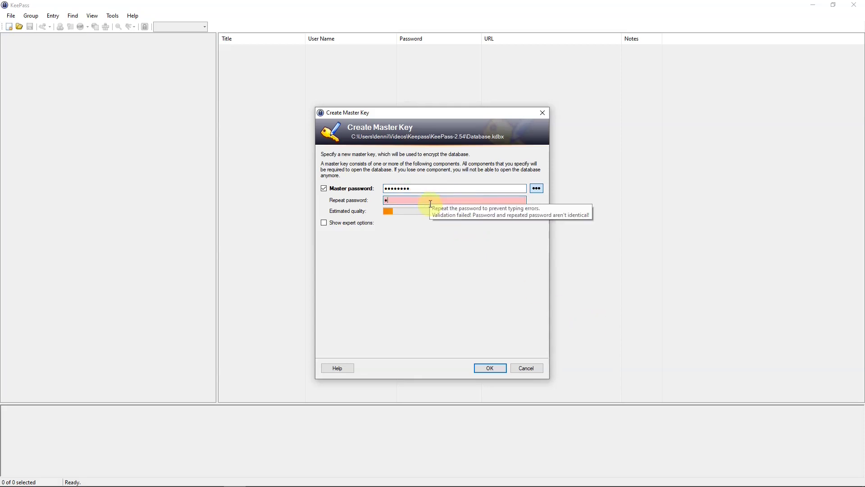
{"action": "type", "text": "abcdefgh"}
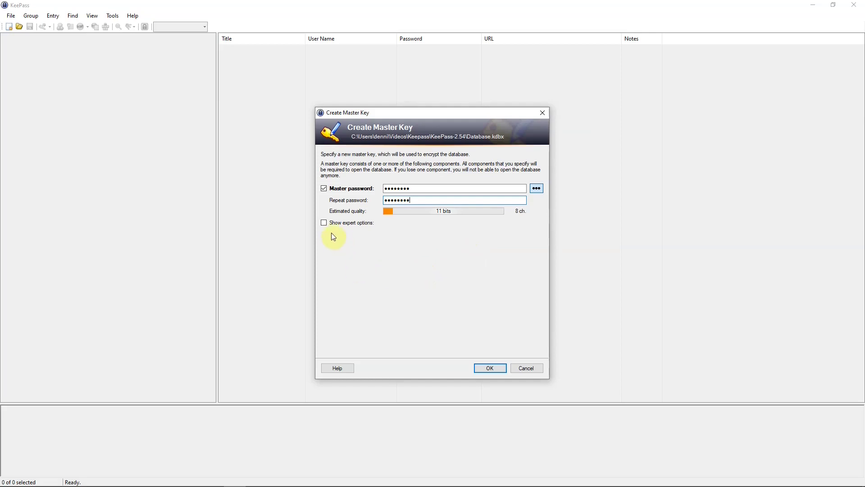
{"action": "left_click", "coordinate": [324, 223]}
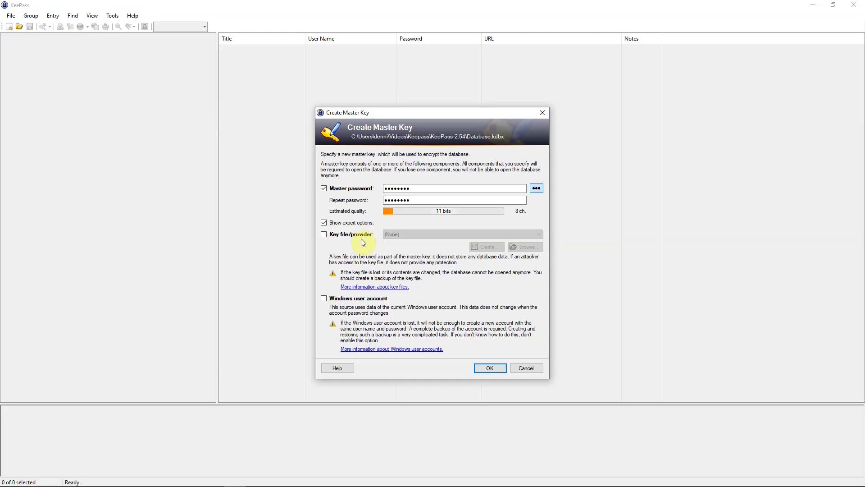
{"action": "left_click", "coordinate": [323, 223]}
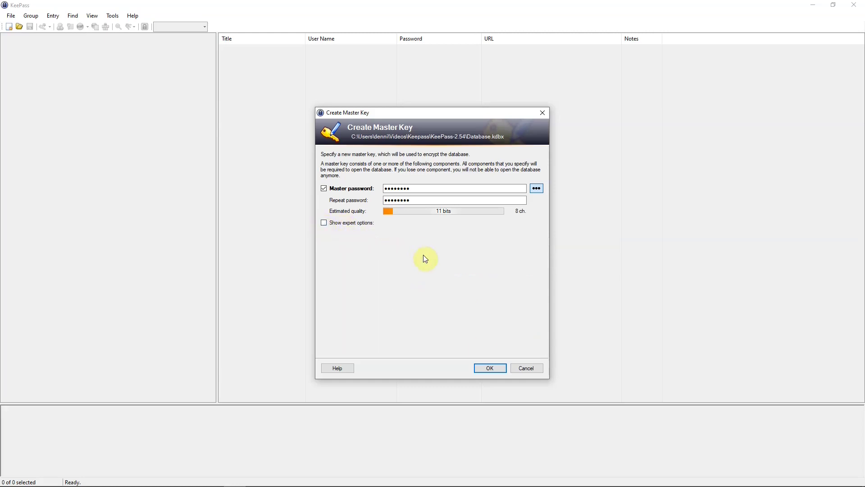
{"action": "left_click", "coordinate": [491, 368]}
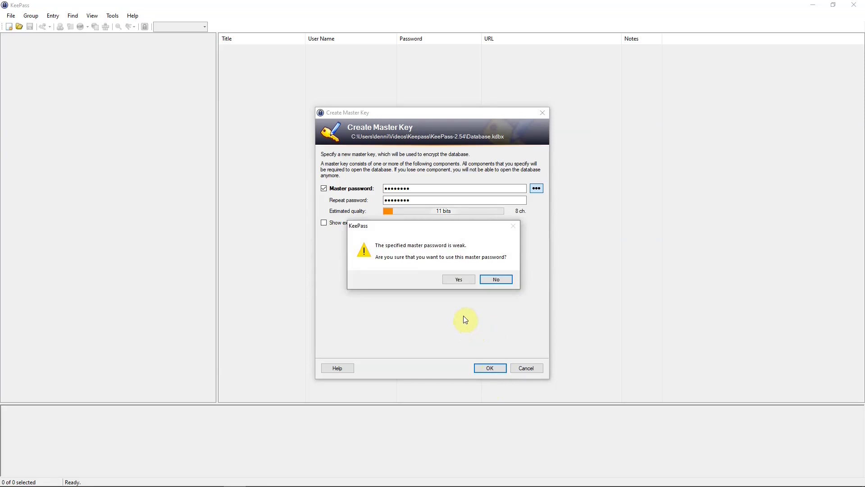
Accept the weak master password and name the database 'example'.
{"action": "left_click", "coordinate": [458, 279]}
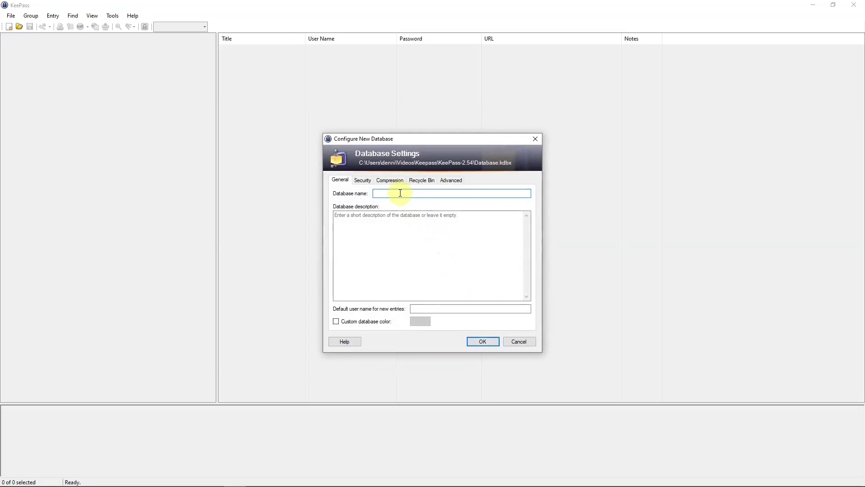
{"action": "type", "text": "exa"}
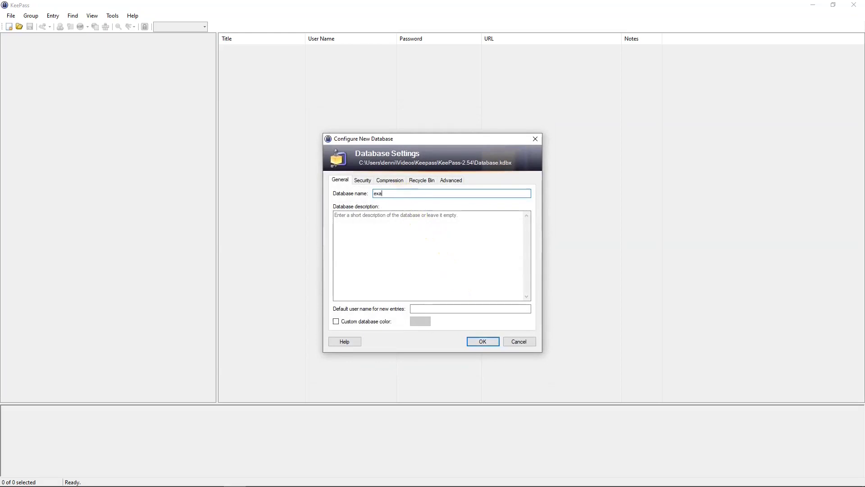
{"action": "type", "text": "mple"}
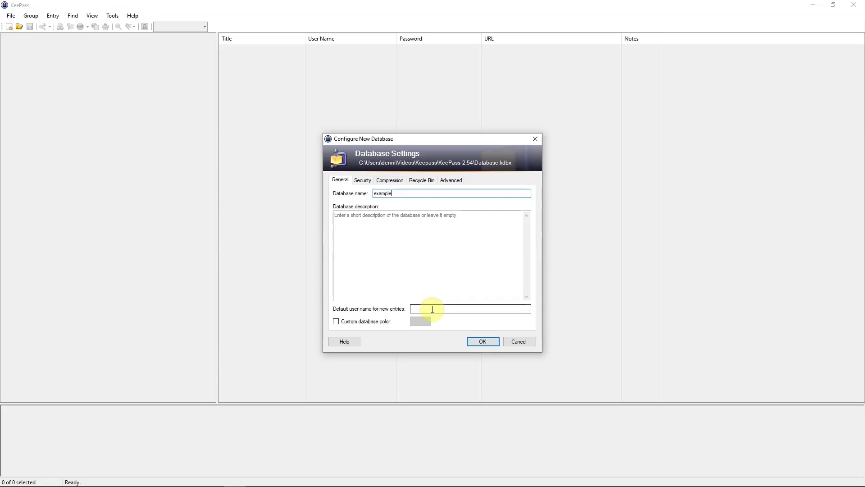
{"action": "left_click", "coordinate": [483, 341]}
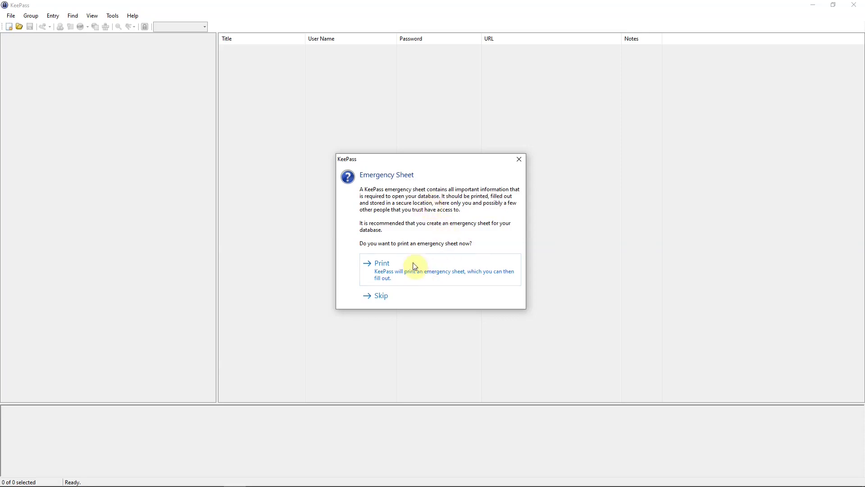
Print the emergency sheet with Microsoft Print to PDF, naming the file 'Example 1'.
{"action": "left_click", "coordinate": [399, 266]}
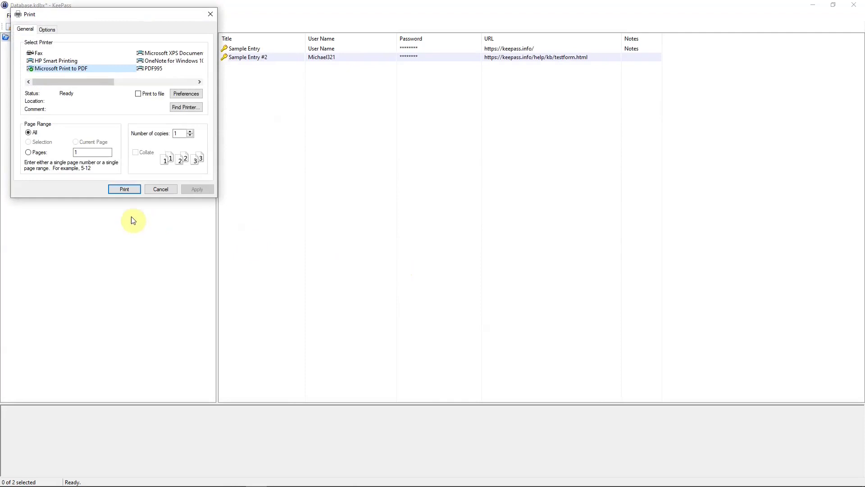
{"action": "left_click", "coordinate": [123, 189]}
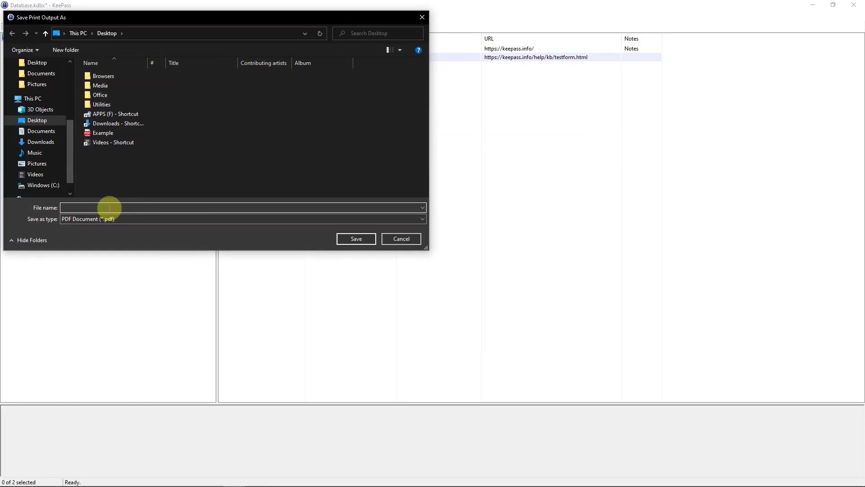
{"action": "type", "text": "Ex"}
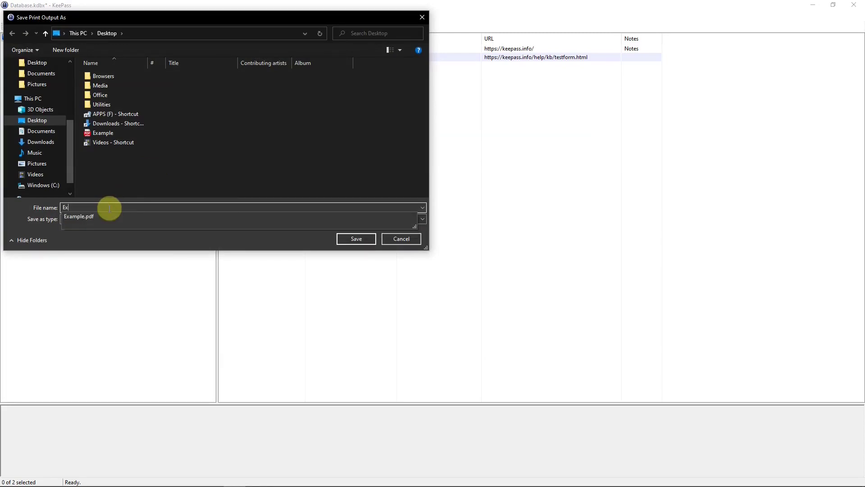
{"action": "type", "text": "ampl"}
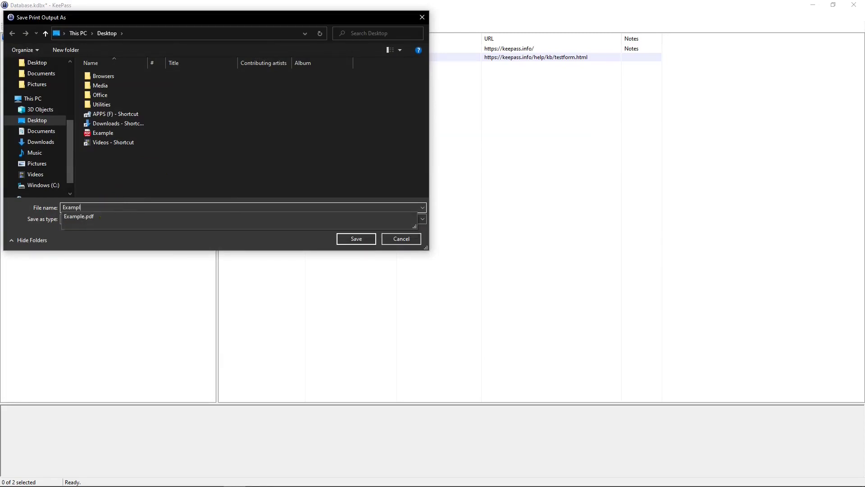
{"action": "type", "text": "e"}
{"action": "left_click", "coordinate": [109, 208]}
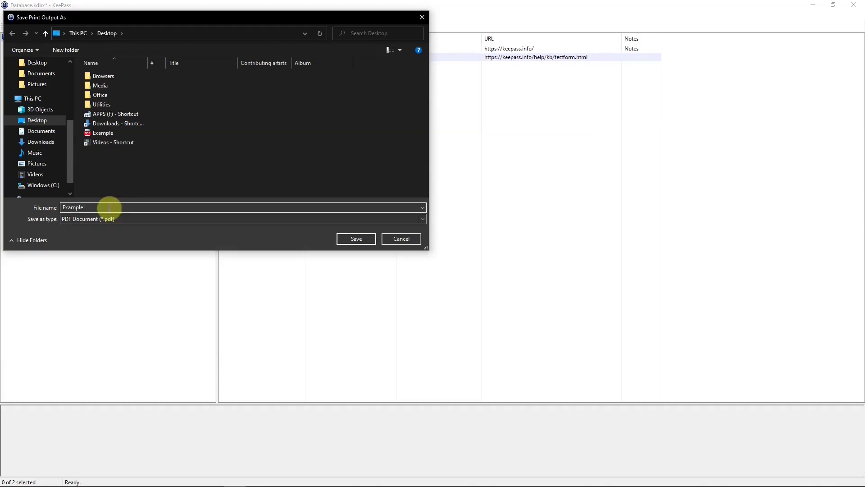
{"action": "type", "text": "1"}
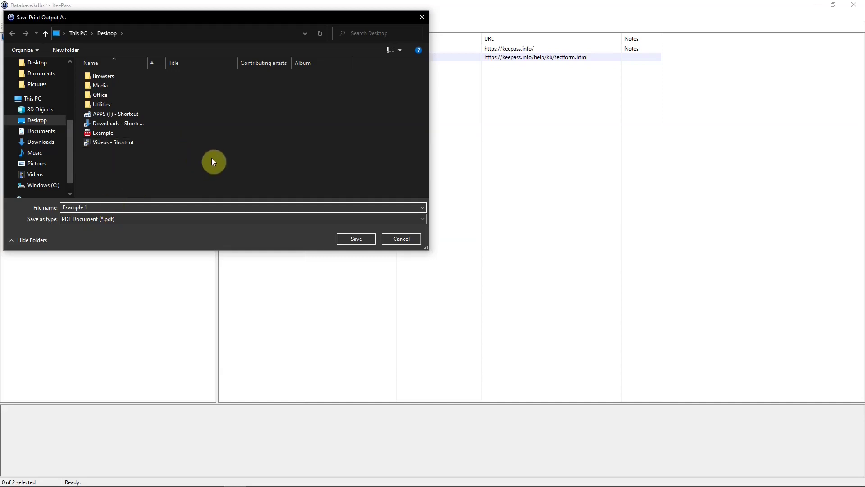
Save the emergency sheet as Example 1.pdf and save the database changes.
{"action": "left_click", "coordinate": [348, 240]}
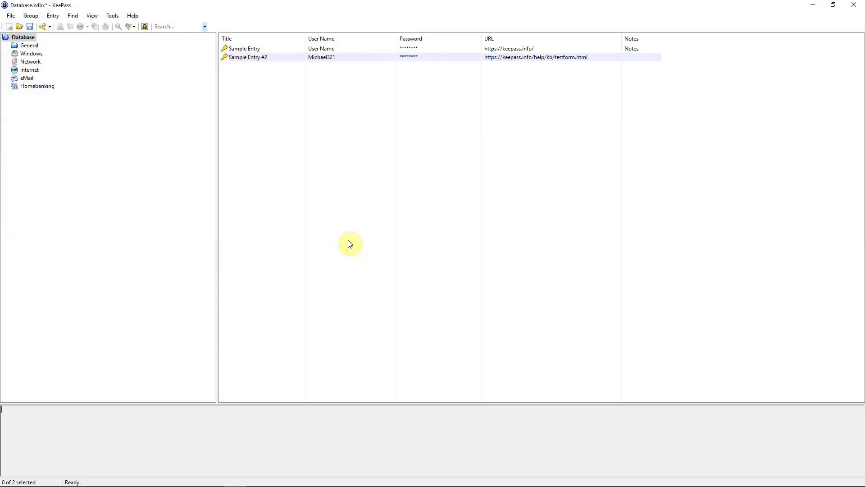
{"action": "left_click", "coordinate": [31, 27]}
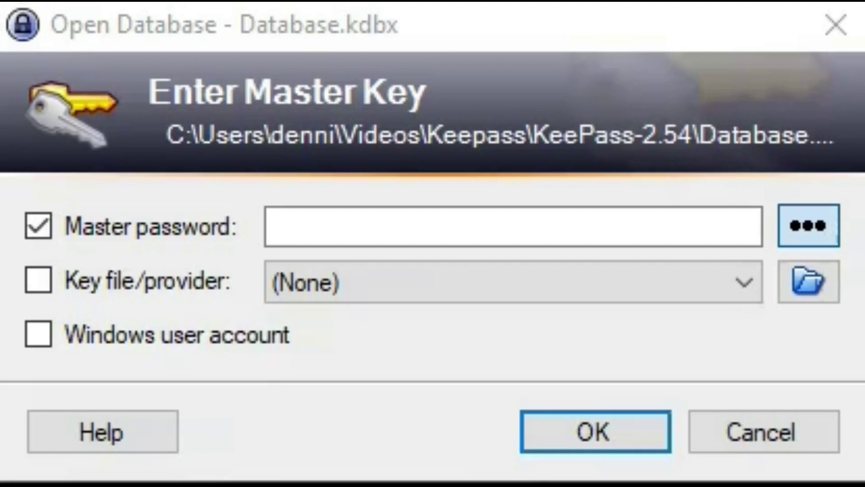
Enter the master password to unlock Database.kdbx.
{"action": "left_click", "coordinate": [304, 226]}
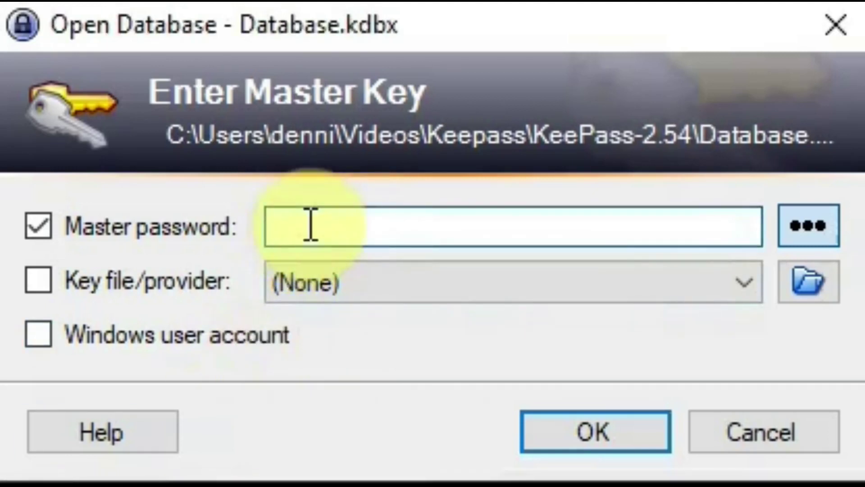
{"action": "type", "text": "****"}
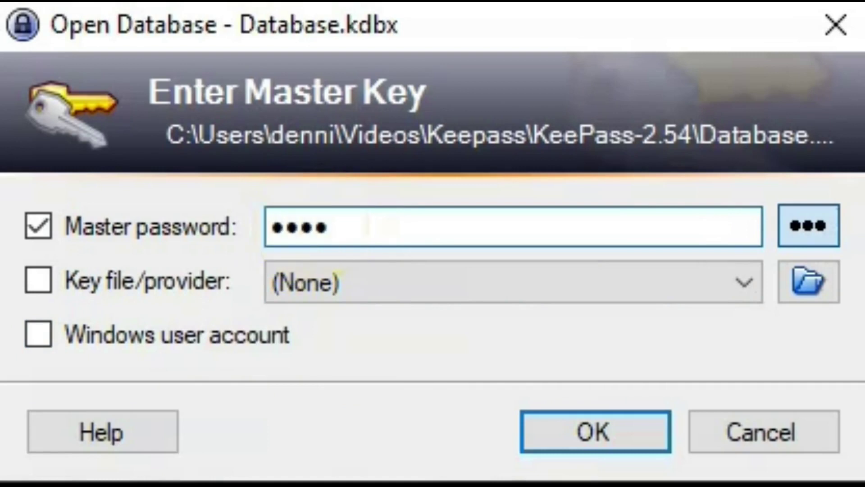
{"action": "type", "text": "****"}
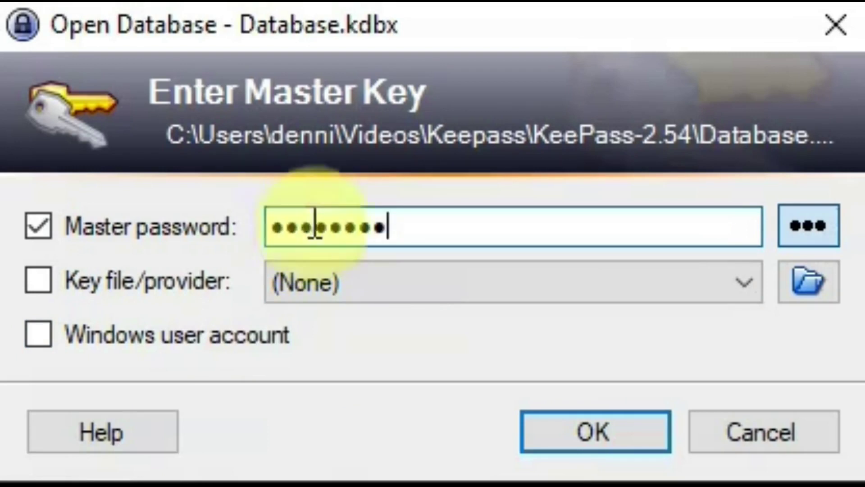
{"action": "left_click", "coordinate": [577, 434]}
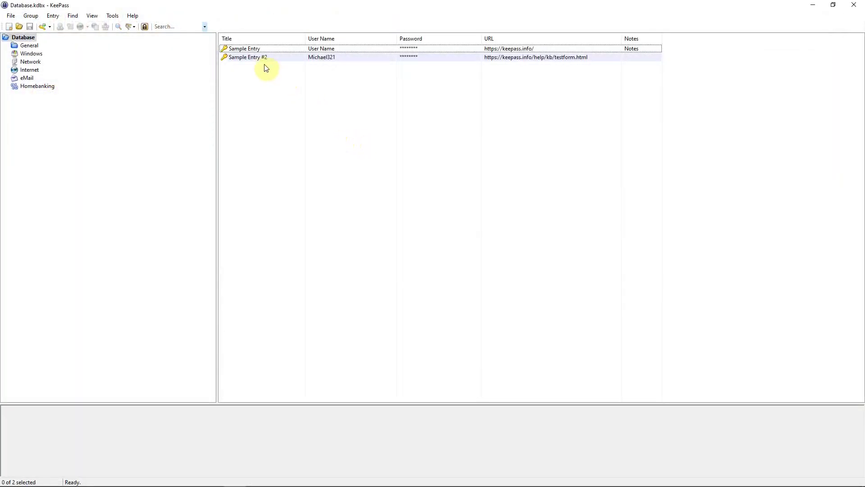
Edit Sample Entry, replacing its user name with the user's own name, and show its password.
{"action": "double_click", "coordinate": [239, 49]}
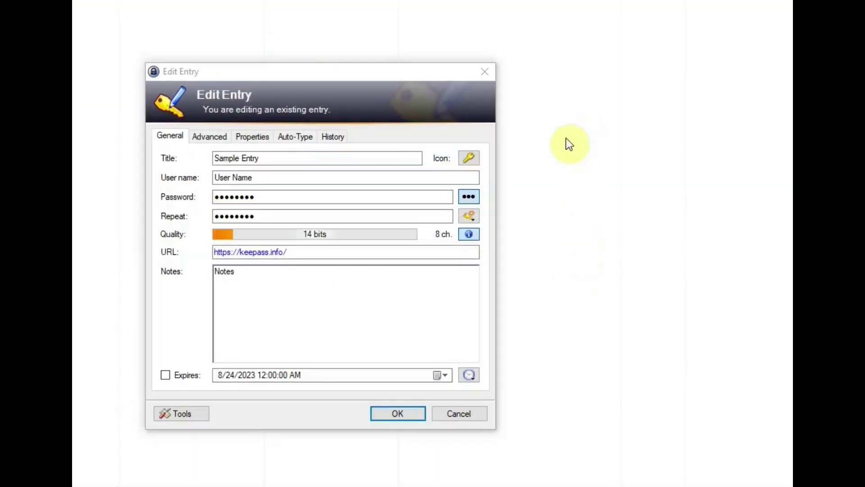
{"action": "left_click", "coordinate": [269, 177]}
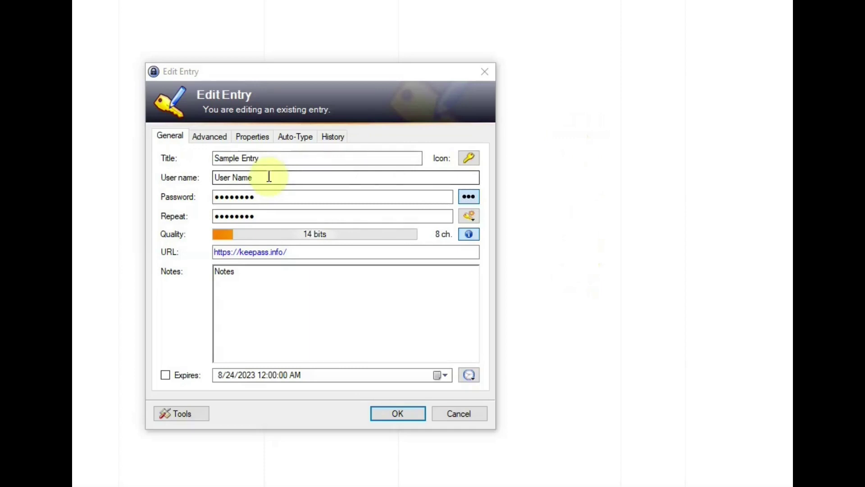
{"action": "left_click_drag", "start_coordinate": [259, 177], "coordinate": [206, 175]}
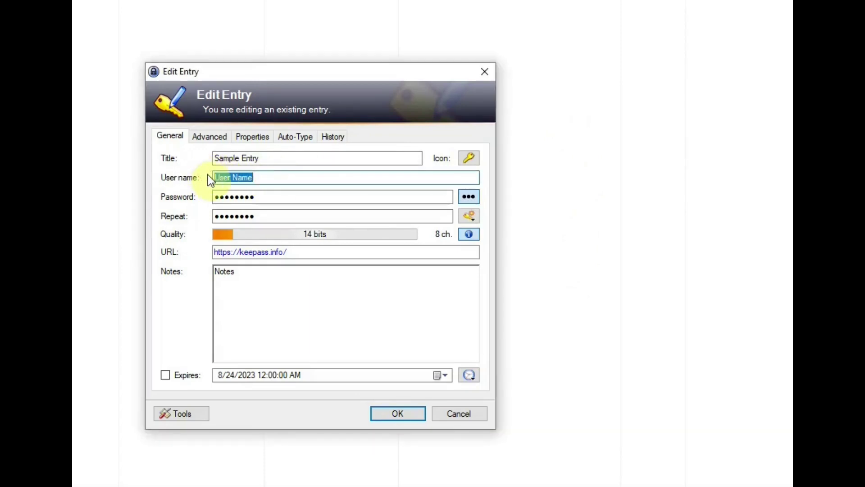
{"action": "type", "text": "Denni"}
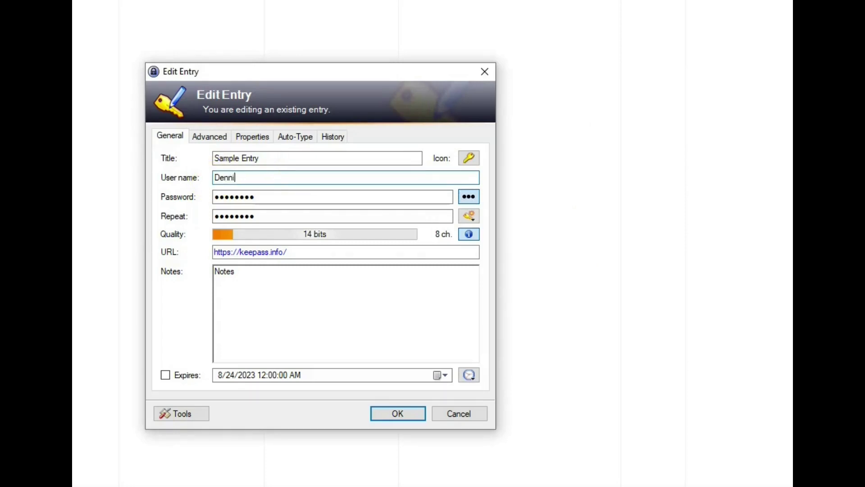
{"action": "type", "text": "s"}
{"action": "left_click", "coordinate": [469, 197]}
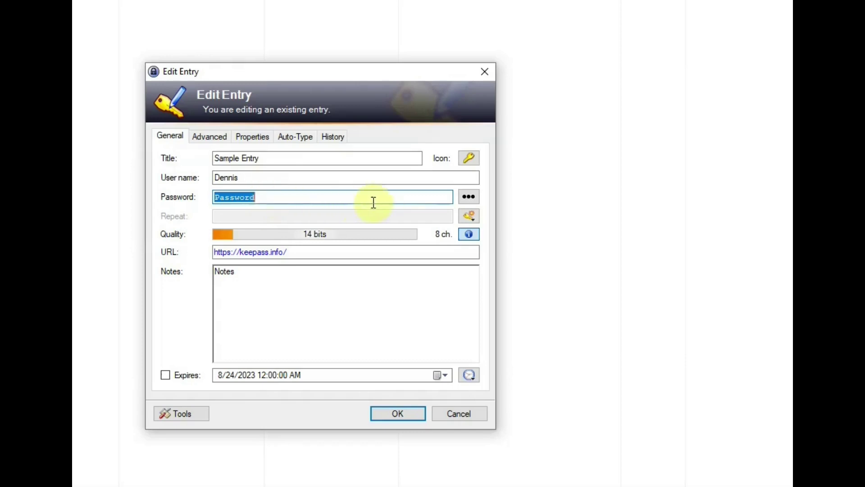
Use the Password Generator to create a 12-character password including special characters.
{"action": "left_click", "coordinate": [467, 215]}
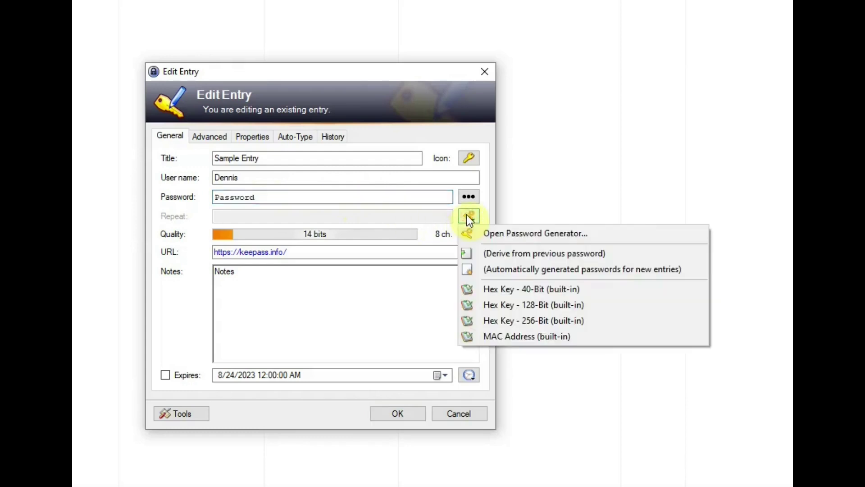
{"action": "left_click", "coordinate": [495, 237]}
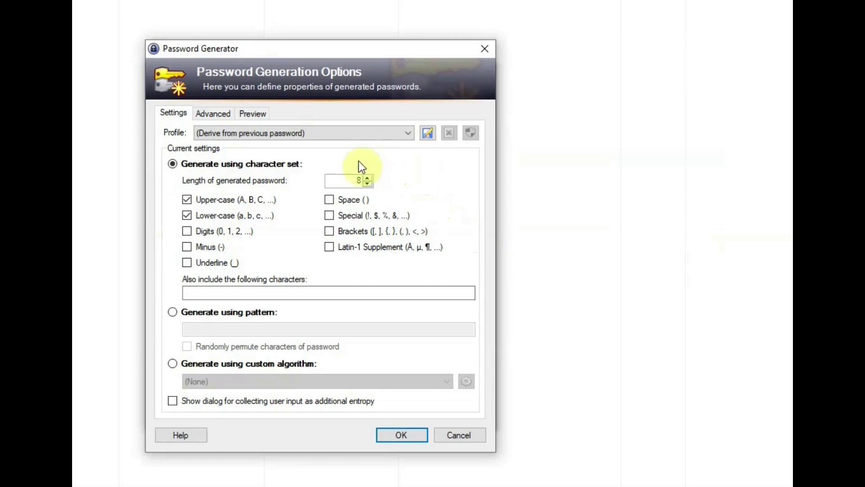
{"action": "left_click", "coordinate": [214, 114]}
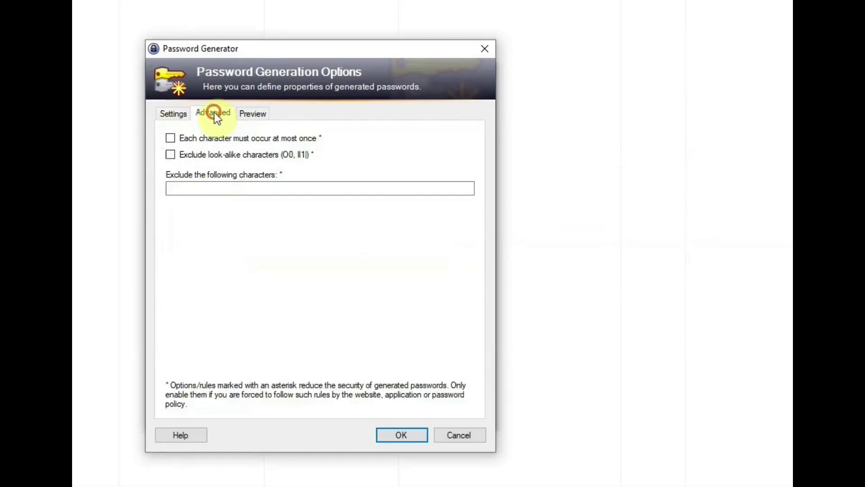
{"action": "left_click", "coordinate": [251, 114]}
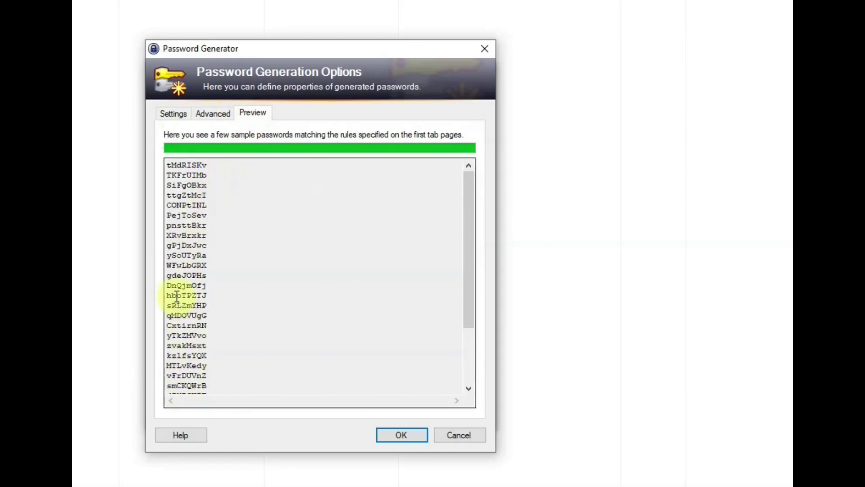
{"action": "left_click", "coordinate": [168, 114]}
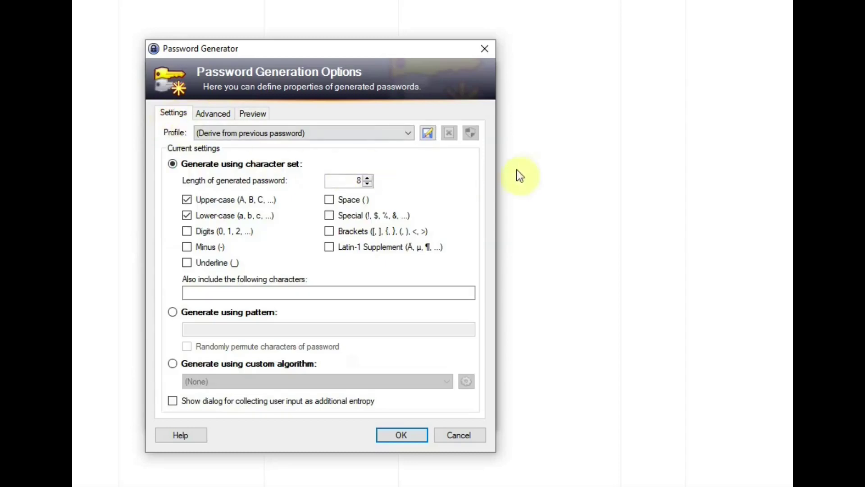
{"action": "left_click", "coordinate": [369, 178]}
{"action": "left_click", "coordinate": [368, 178]}
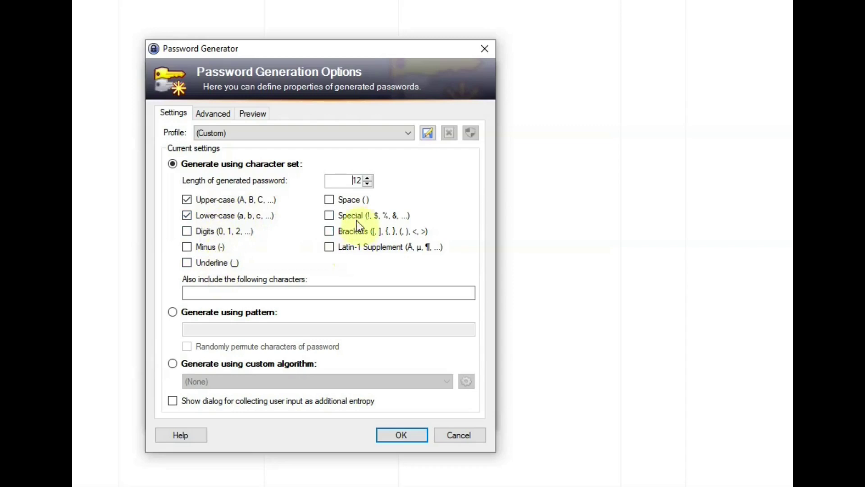
{"action": "left_click", "coordinate": [329, 215]}
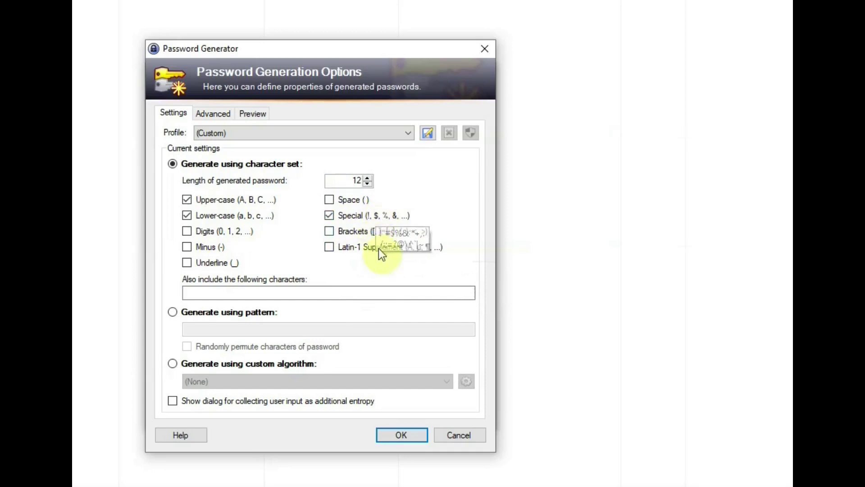
{"action": "left_click", "coordinate": [391, 433]}
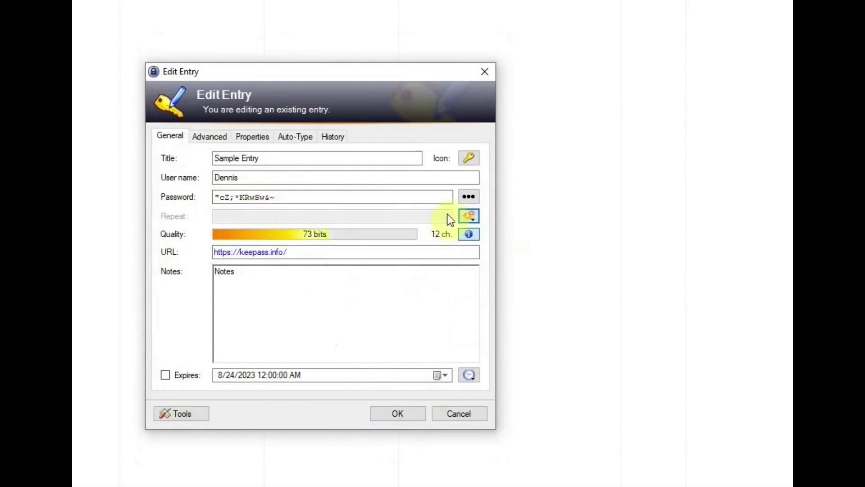
Mask Sample Entry's password with dots again and save the entry's edits.
{"action": "left_click", "coordinate": [469, 197]}
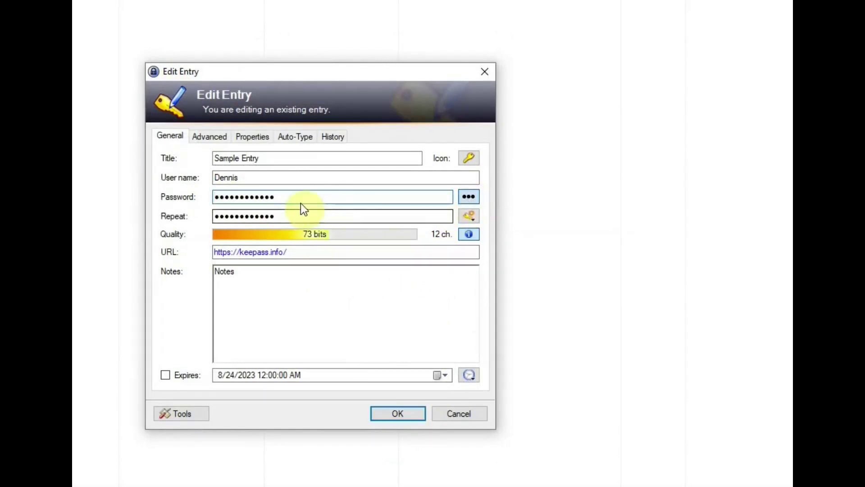
{"action": "left_click", "coordinate": [282, 218]}
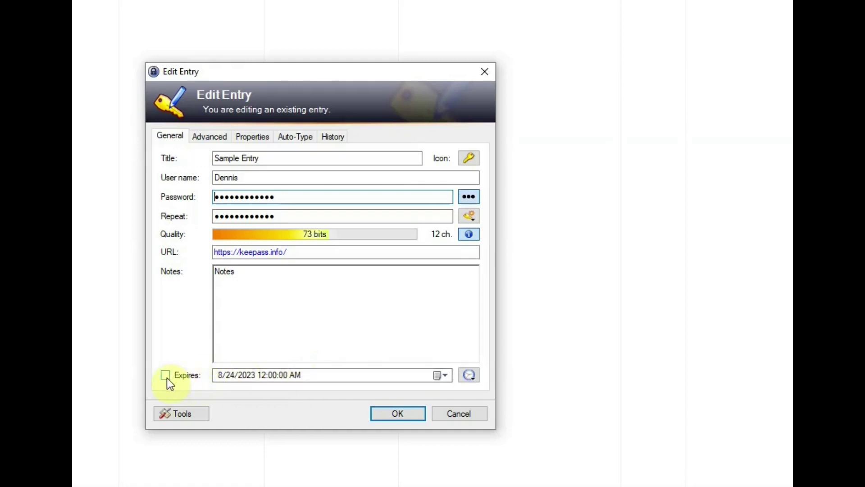
{"action": "left_click", "coordinate": [409, 401]}
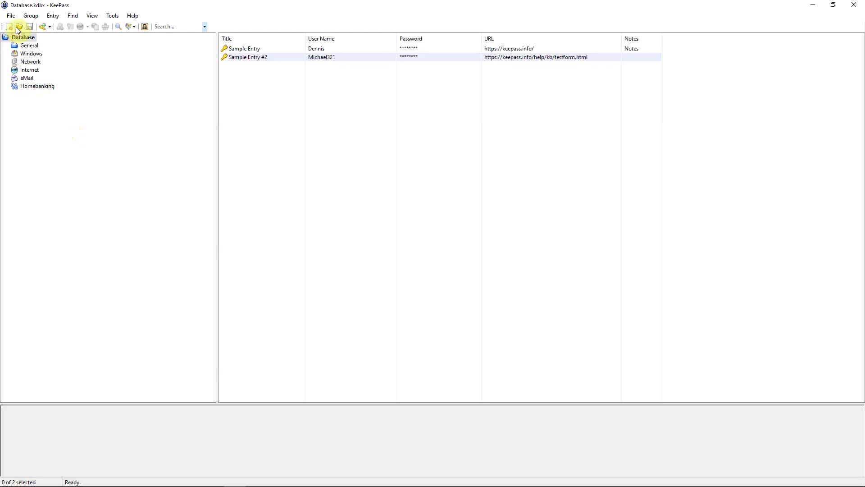
Start a new entry with the Add Entry toolbar button.
{"action": "left_click", "coordinate": [42, 26]}
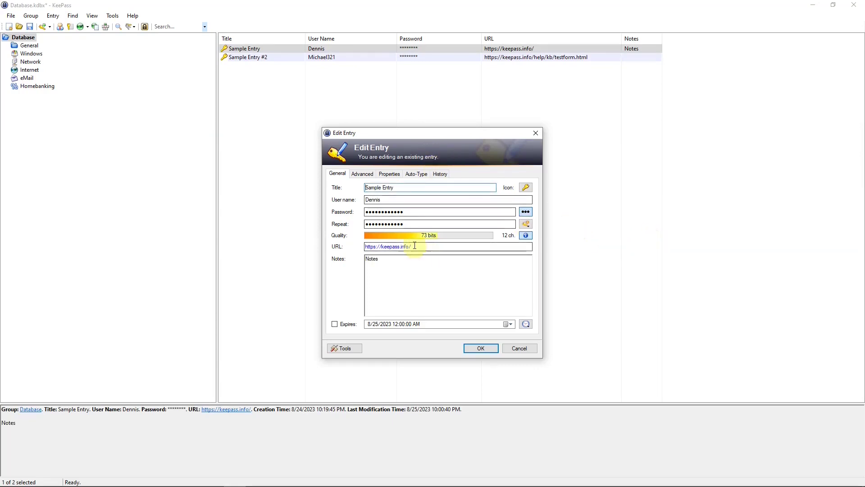
Copy Sample Entry's stored URL to the clipboard.
{"action": "left_click_drag", "start_coordinate": [414, 246], "coordinate": [363, 247]}
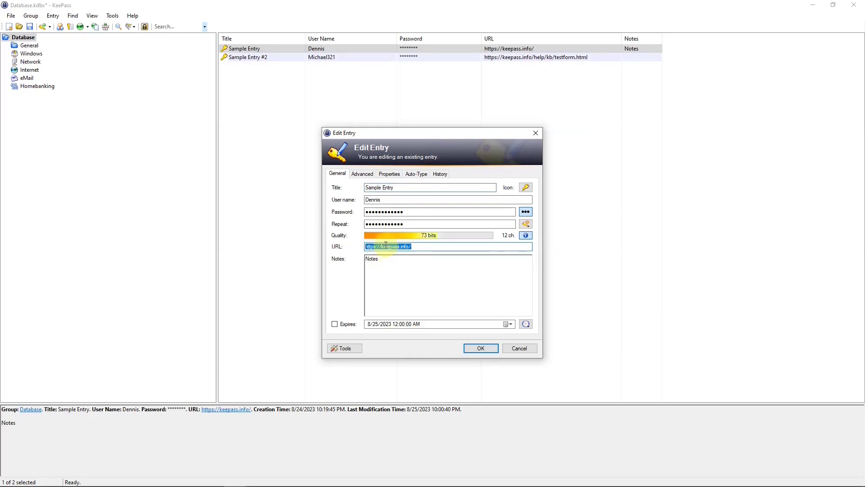
{"action": "right_click", "coordinate": [386, 244]}
{"action": "left_click", "coordinate": [407, 274]}
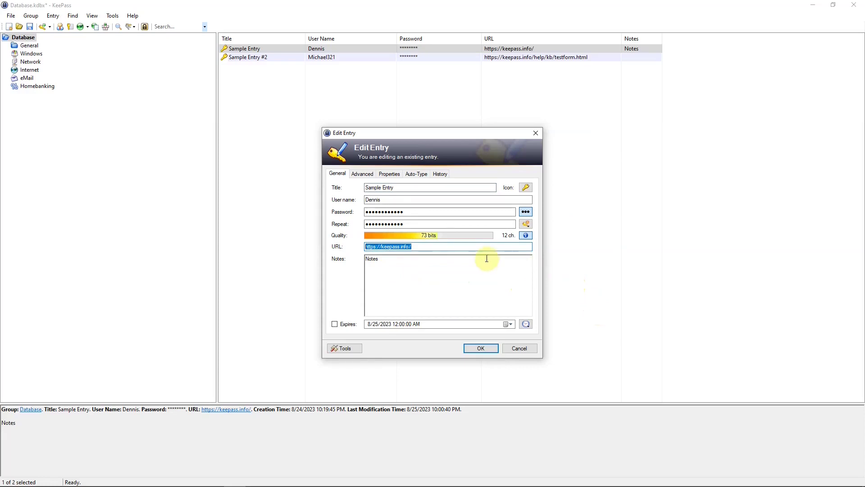
{"action": "left_click", "coordinate": [459, 246]}
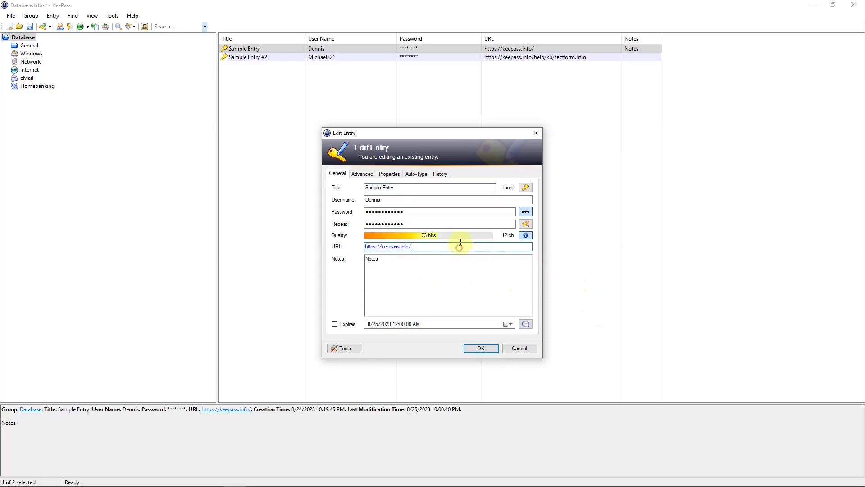
Copy Sample Entry's user name to the clipboard.
{"action": "double_click", "coordinate": [385, 200]}
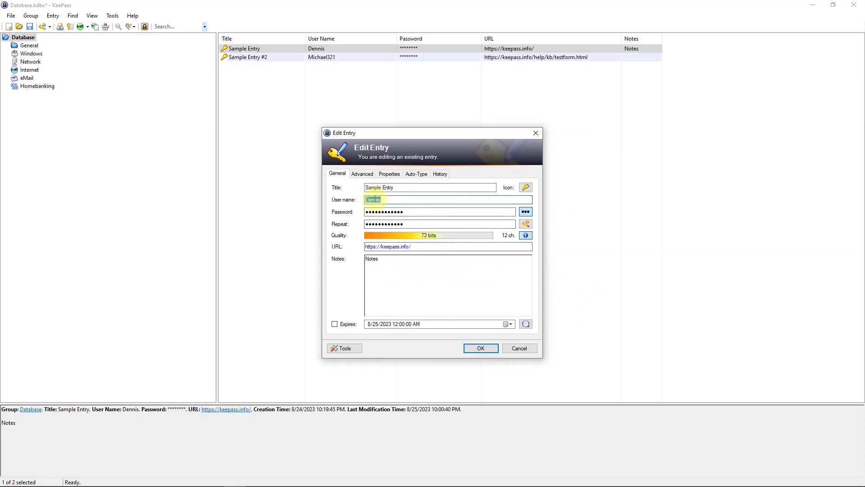
{"action": "right_click", "coordinate": [375, 199]}
{"action": "left_click", "coordinate": [402, 224]}
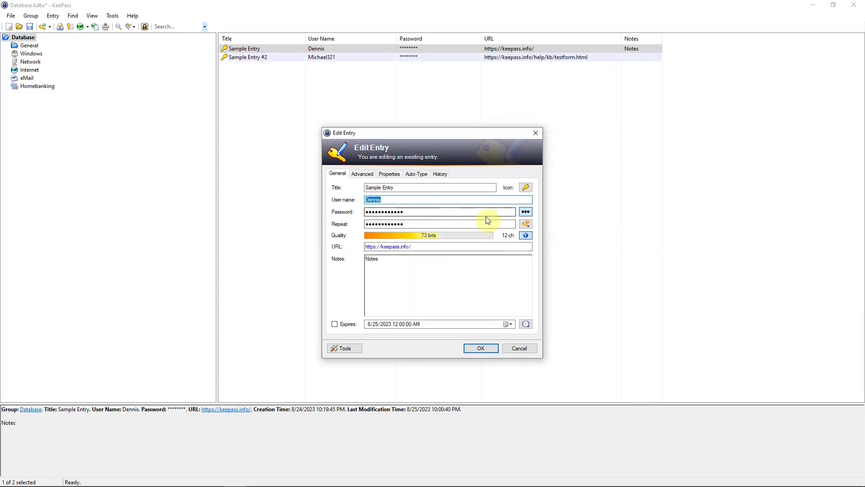
Reveal the password as plain text, copy it, and close Edit Entry.
{"action": "left_click", "coordinate": [525, 212]}
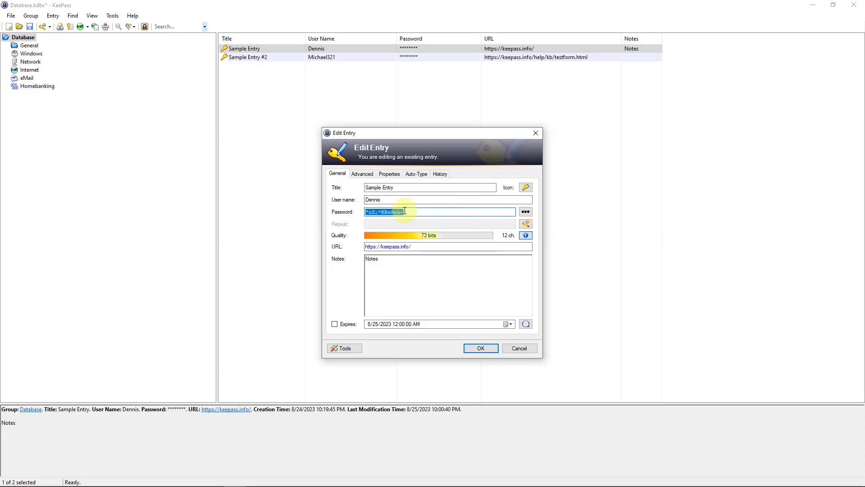
{"action": "right_click", "coordinate": [391, 212]}
{"action": "left_click", "coordinate": [420, 240]}
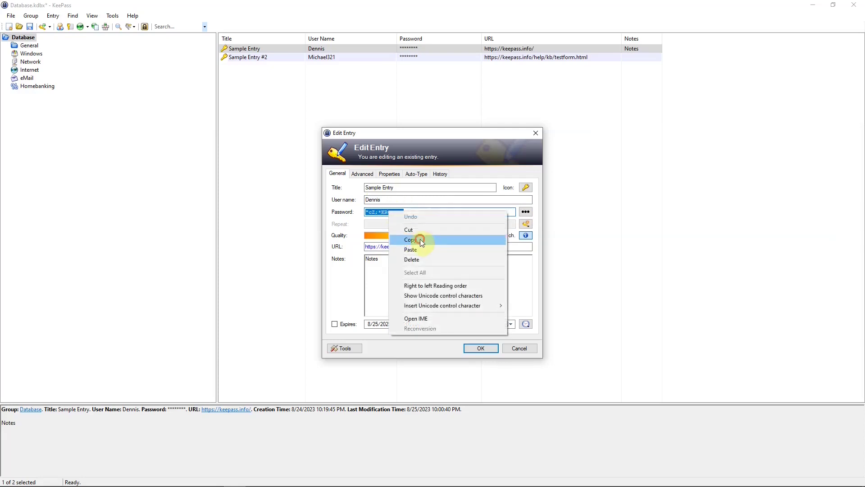
{"action": "left_click", "coordinate": [450, 213]}
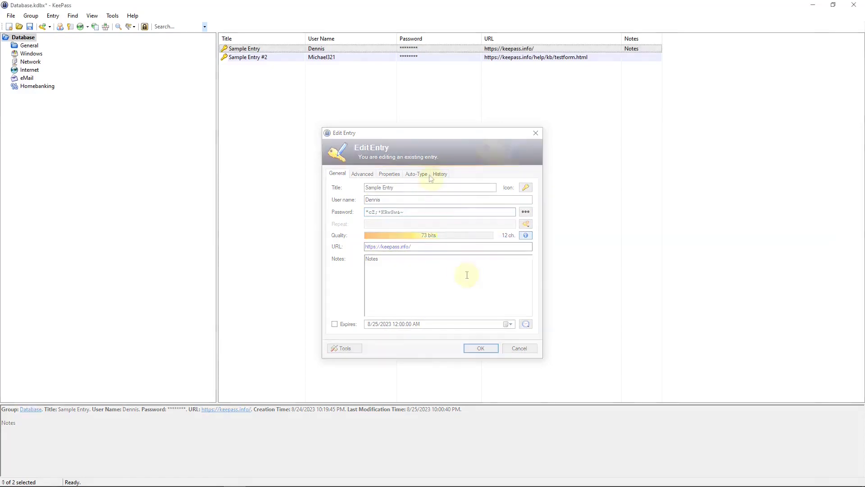
{"action": "key", "text": "Escape"}
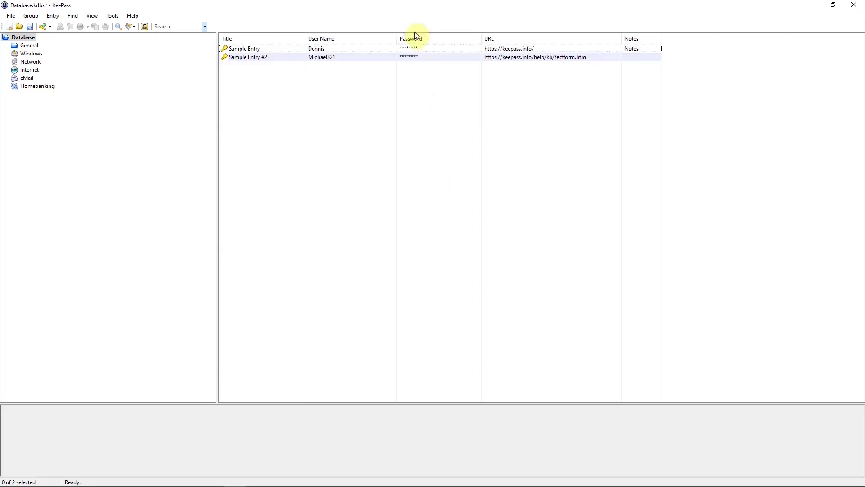
Open Sample Entry's keepass.info URL in Opera, then return to KeePass.
{"action": "double_click", "coordinate": [516, 49]}
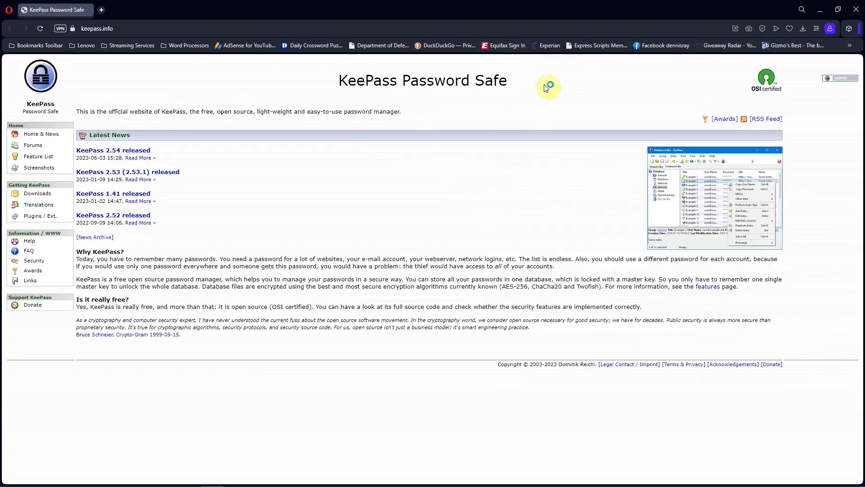
{"action": "mouse_move", "coordinate": [282, 485]}
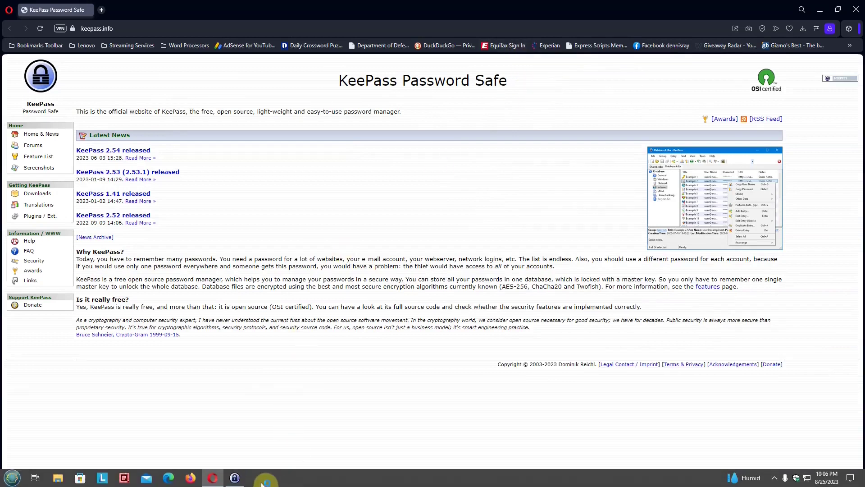
{"action": "left_click", "coordinate": [235, 478]}
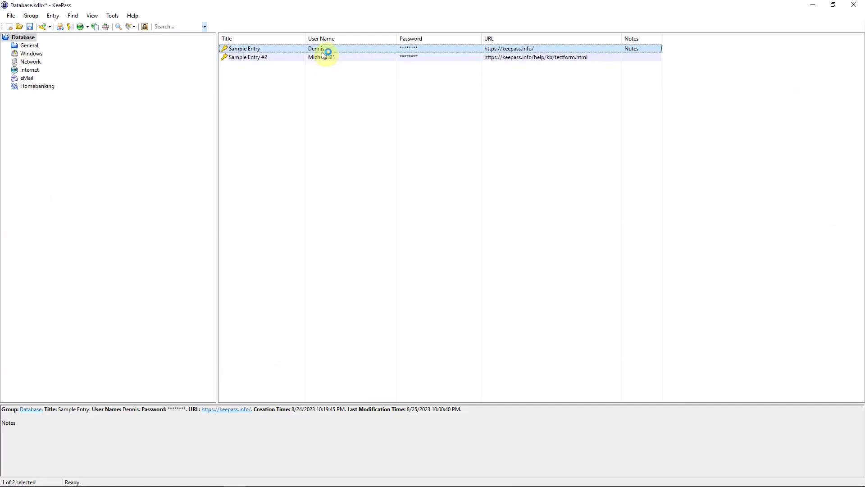
Copy Sample Entry's user name and take it to the keepass.info browser page.
{"action": "right_click", "coordinate": [321, 51]}
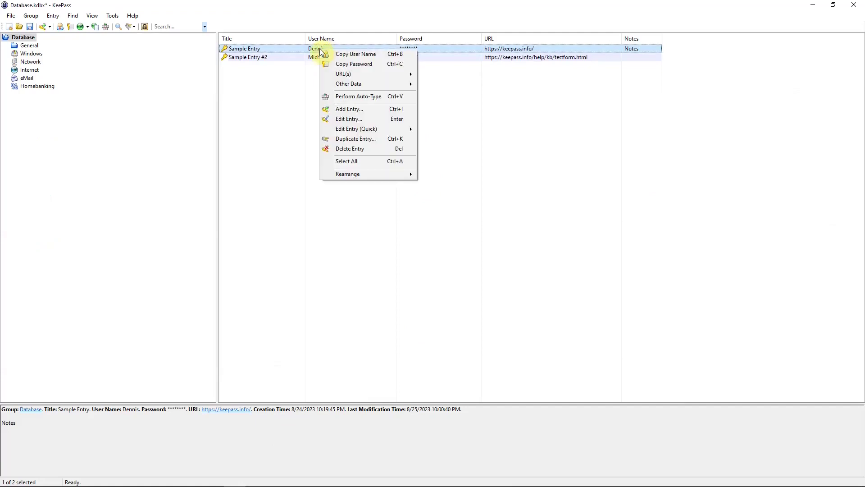
{"action": "left_click", "coordinate": [354, 55]}
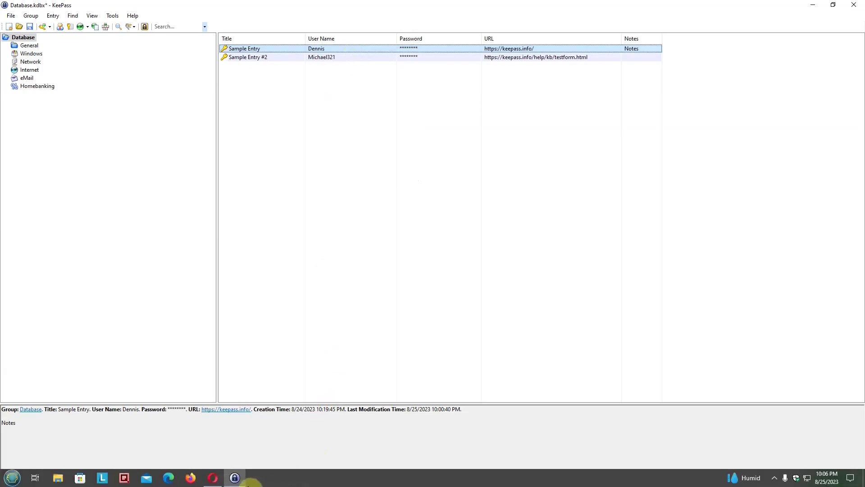
{"action": "left_click", "coordinate": [213, 482]}
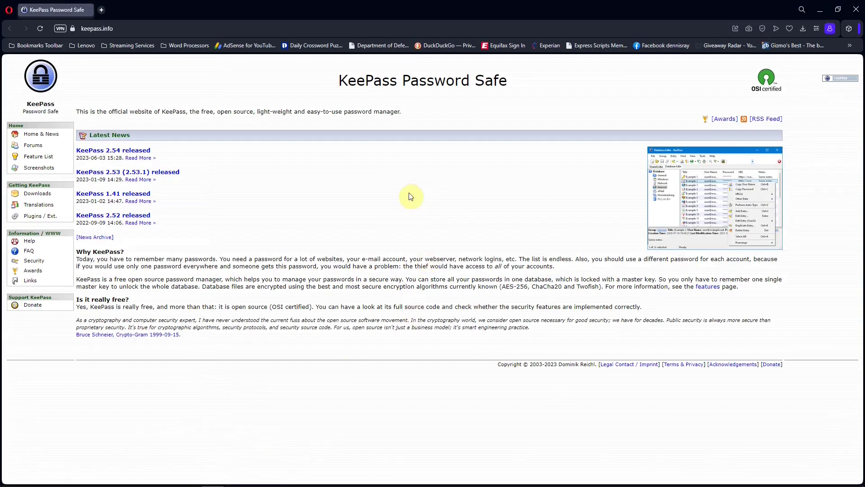
{"action": "left_click", "coordinate": [820, 9]}
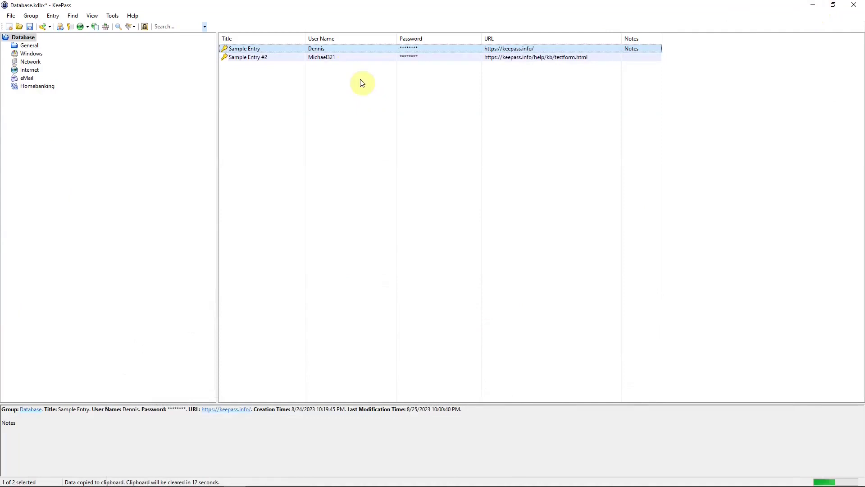
Copy Sample Entry's password and take it to the keepass.info browser page.
{"action": "right_click", "coordinate": [347, 47]}
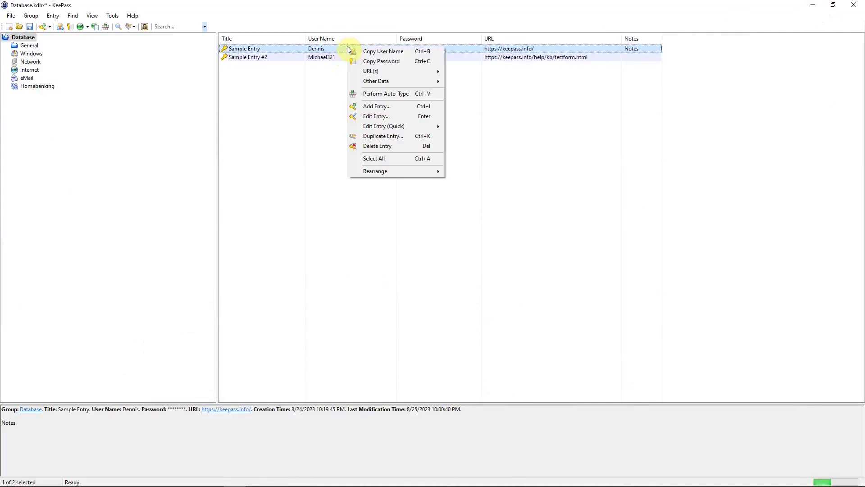
{"action": "left_click", "coordinate": [391, 61]}
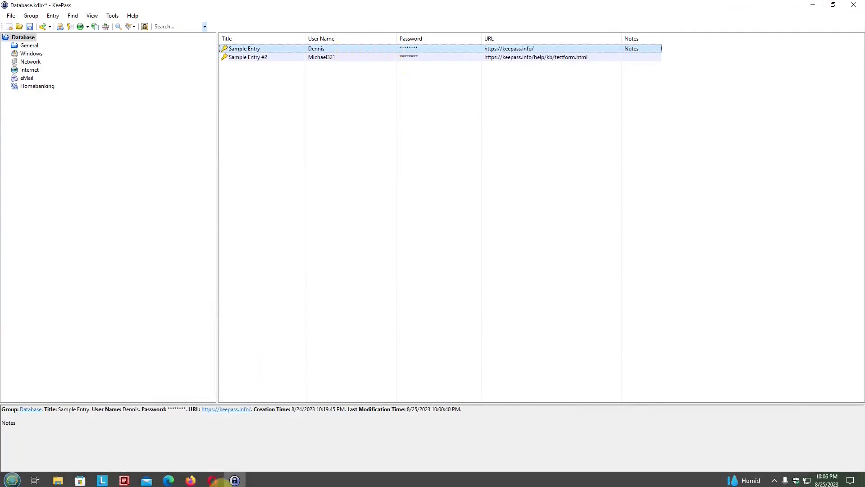
{"action": "left_click", "coordinate": [213, 477]}
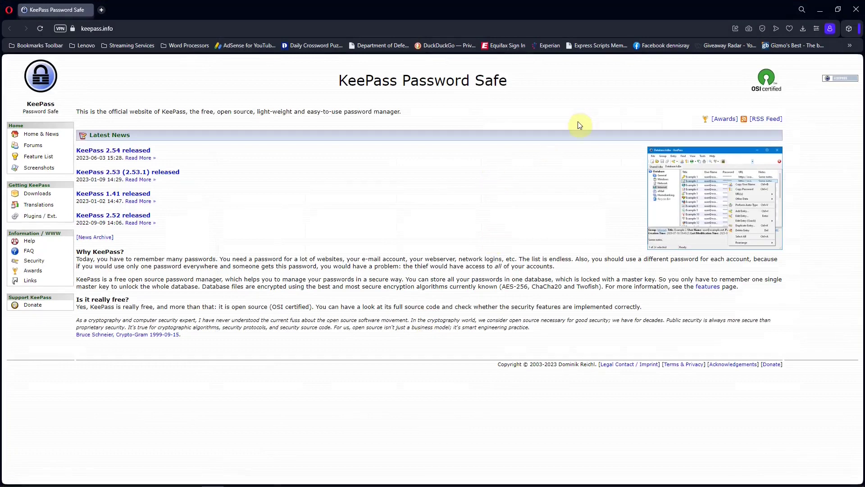
{"action": "left_click", "coordinate": [821, 9]}
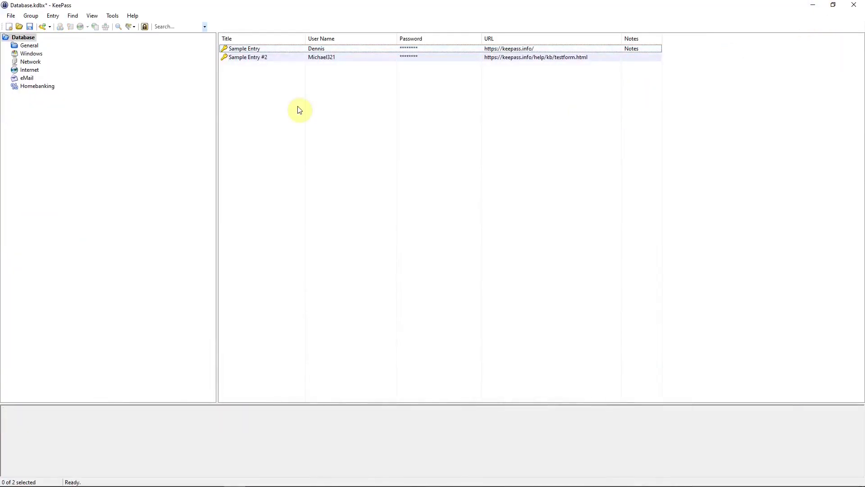
Bring up Sample Entry's context menu to edit the entry.
{"action": "right_click", "coordinate": [248, 51]}
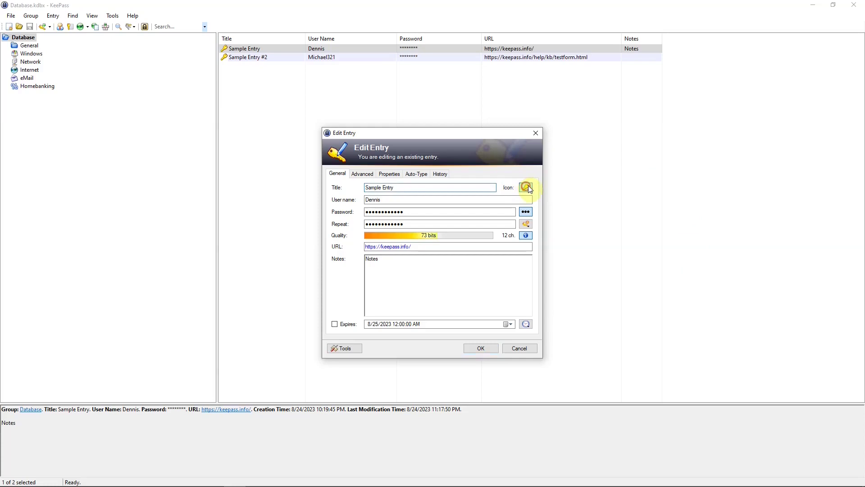
Replace Sample Entry's key icon with standard globe icon 1 and save the entry.
{"action": "left_click", "coordinate": [527, 187]}
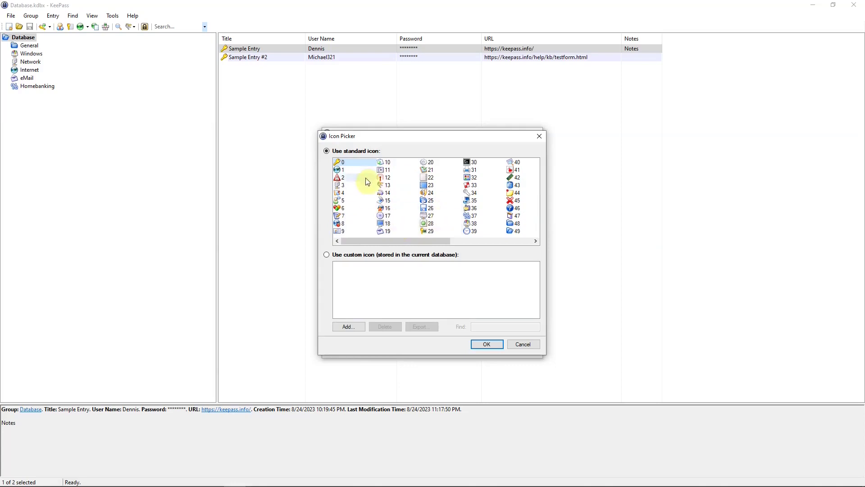
{"action": "left_click", "coordinate": [340, 173]}
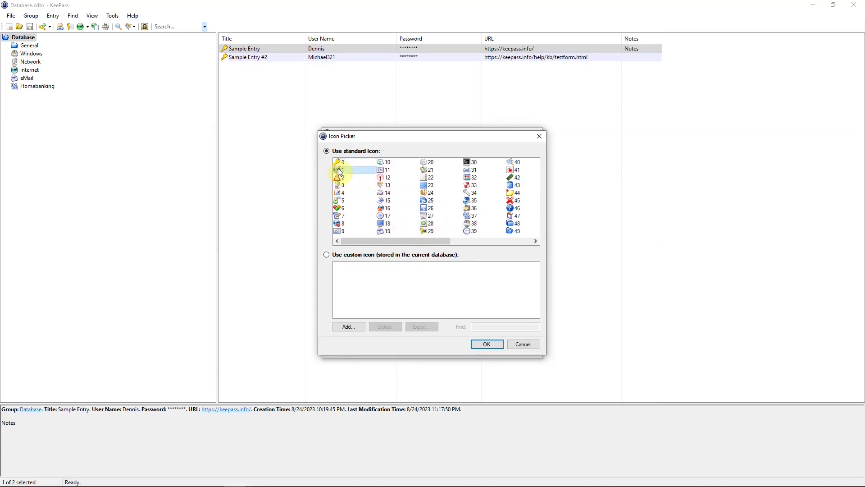
{"action": "left_click", "coordinate": [487, 343]}
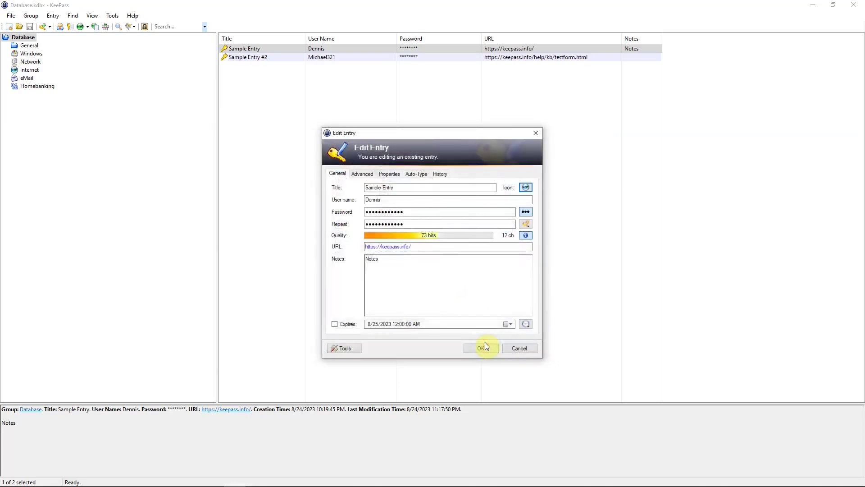
{"action": "left_click", "coordinate": [482, 349]}
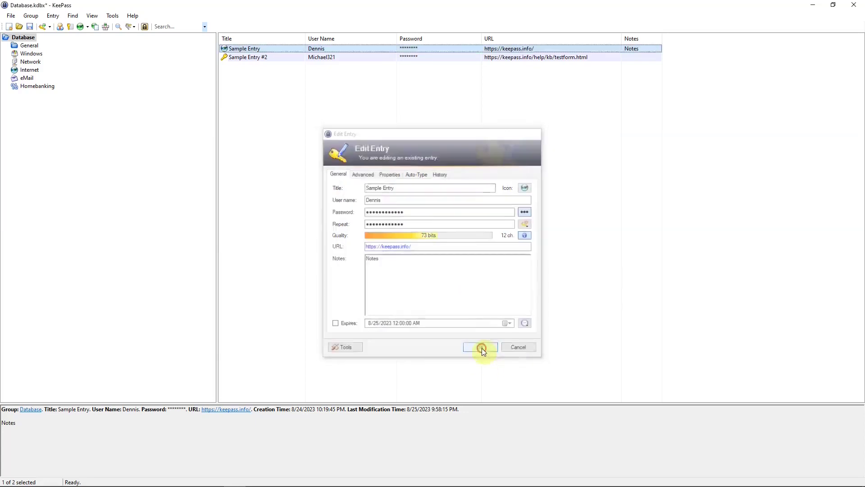
Drag Sample Entry from the root into the Windows group and display that group's entries.
{"action": "left_click", "coordinate": [238, 72]}
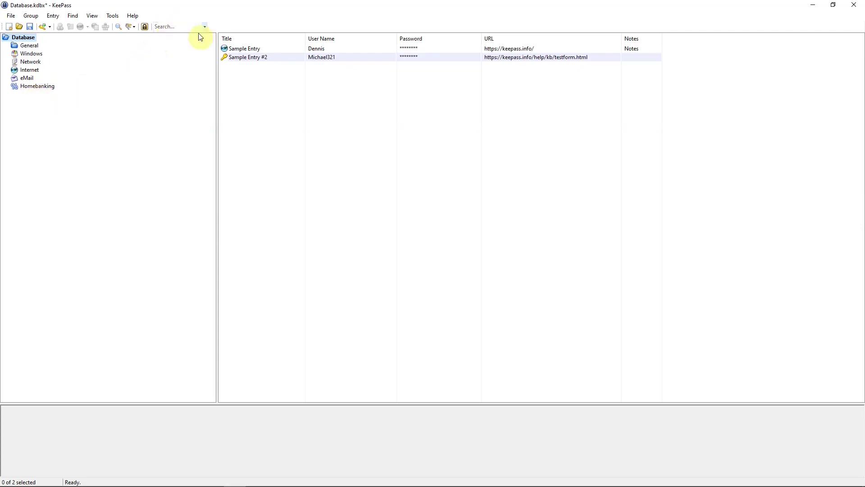
{"action": "left_click", "coordinate": [235, 50]}
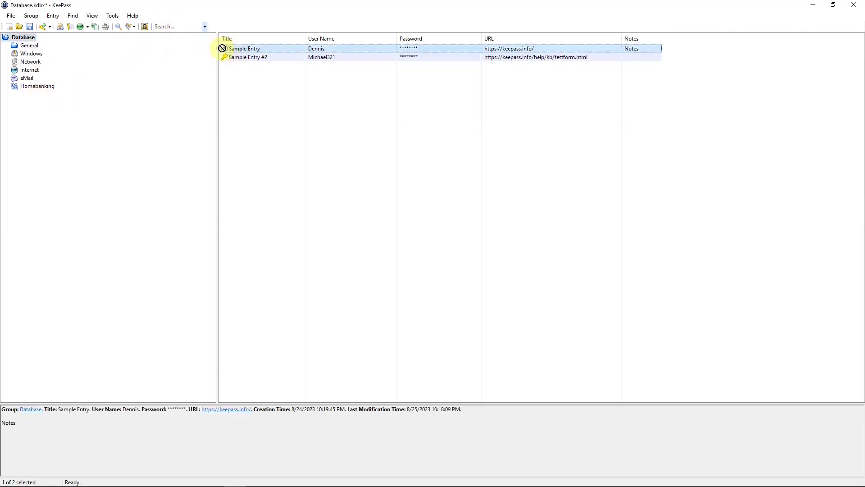
{"action": "left_click_drag", "start_coordinate": [112, 61], "coordinate": [39, 58]}
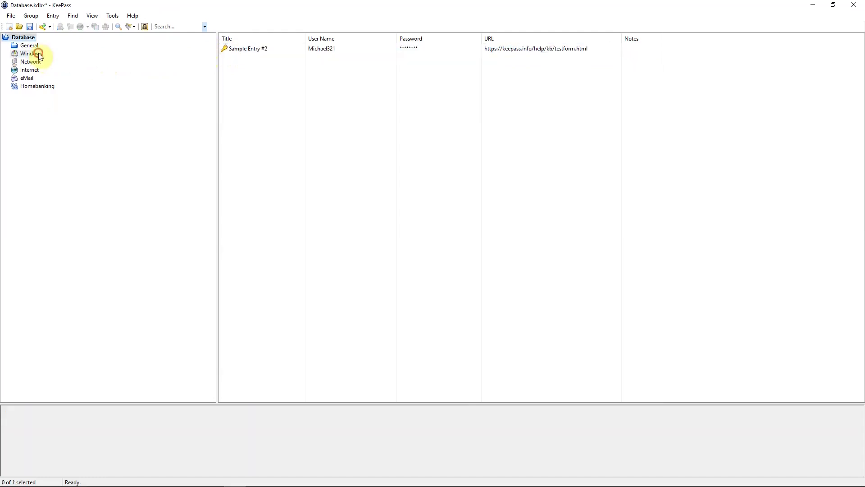
{"action": "left_click", "coordinate": [39, 54]}
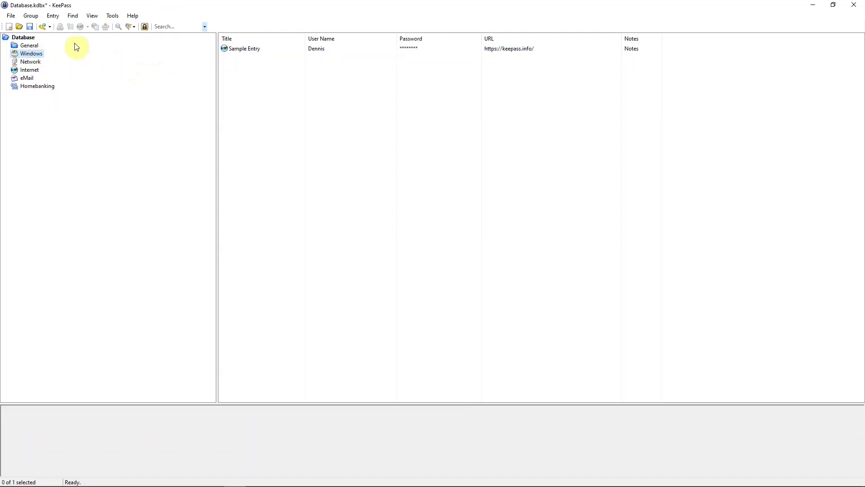
{"action": "left_click", "coordinate": [32, 16]}
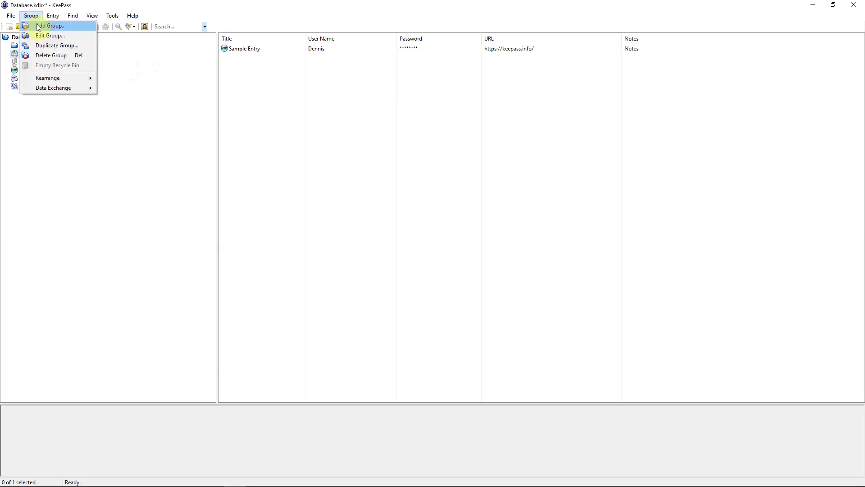
{"action": "left_click", "coordinate": [139, 141]}
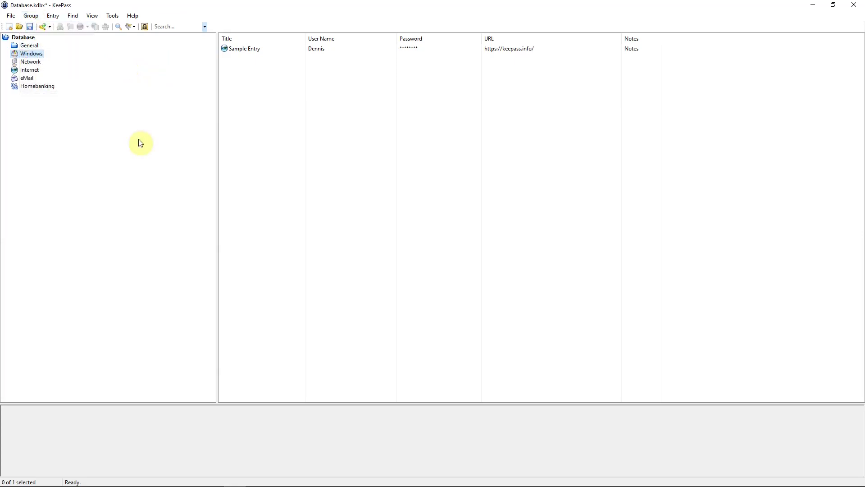